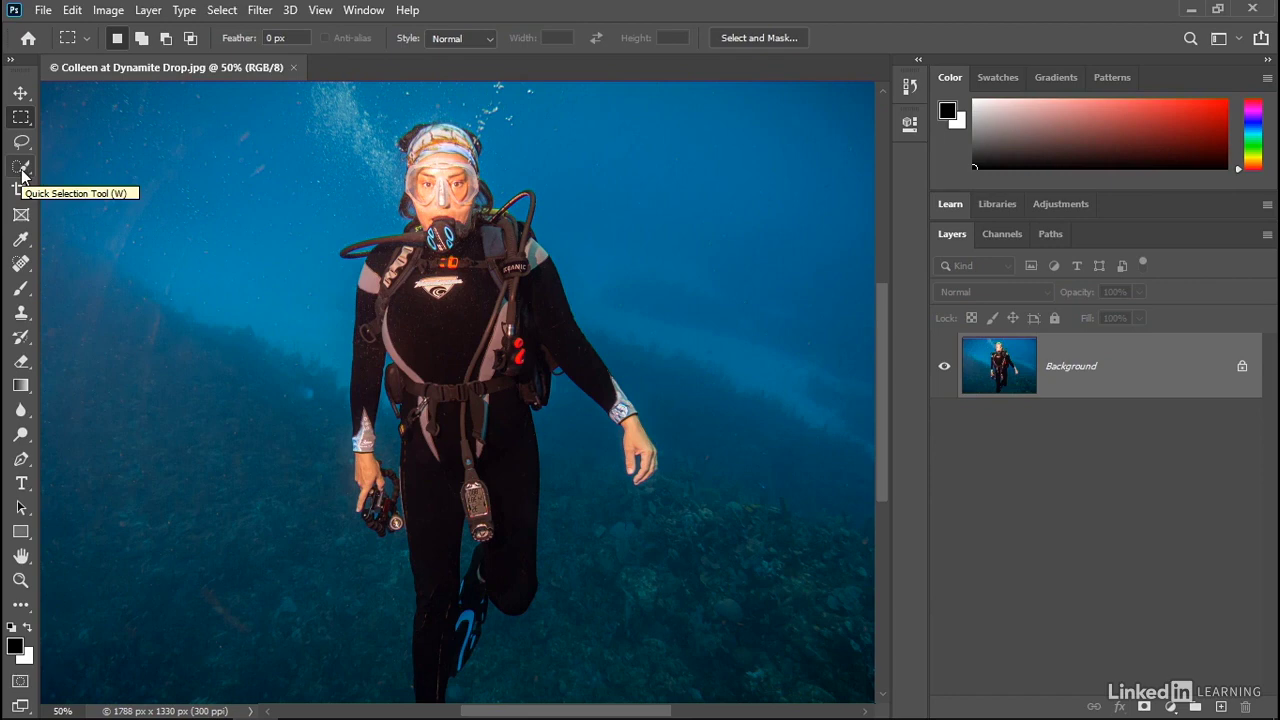
# - Activate the Quick Selection tool at brush size 30 on the diver photo
pyautogui.click(22, 170)
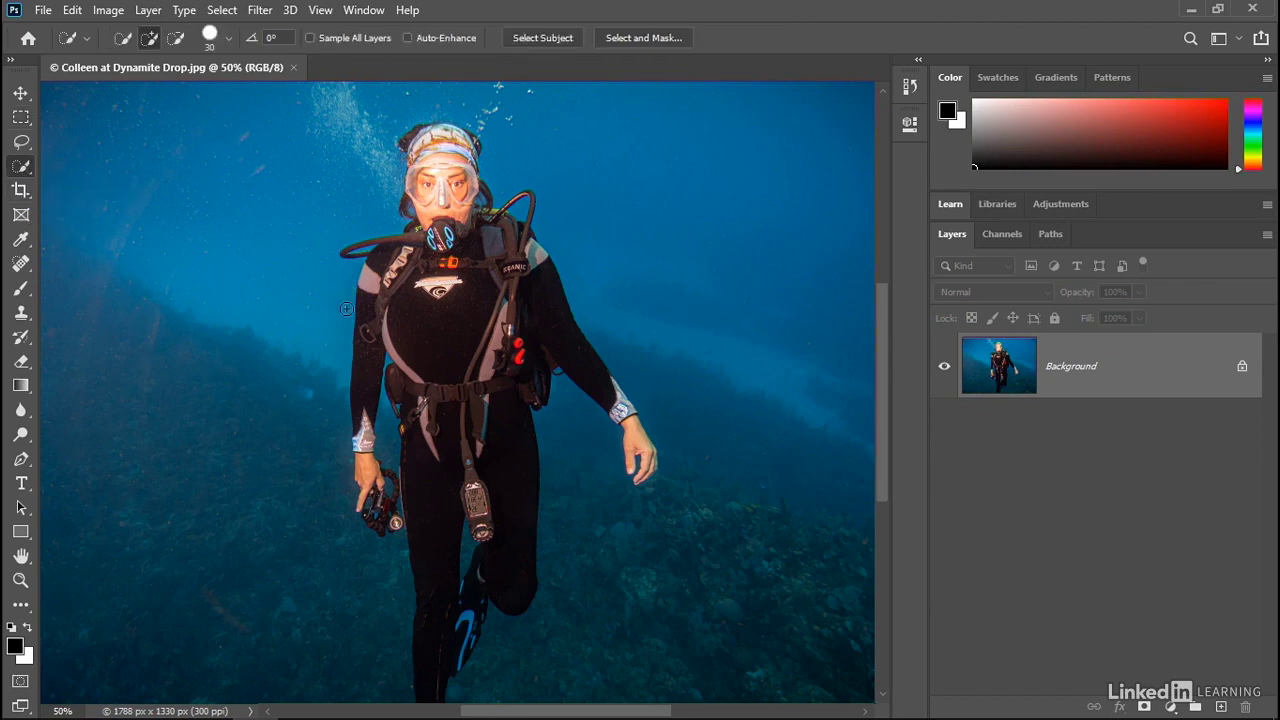
# - Brush a Quick Selection over the diver's torso, leg, left arm and right hand, then show the grouped selection tools
pyautogui.moveTo(425, 282)
pyautogui.mouseDown()
pyautogui.moveTo(503, 436)
pyautogui.moveTo(509, 501)
pyautogui.moveTo(499, 570)
pyautogui.moveTo(439, 640)
pyautogui.mouseUp()
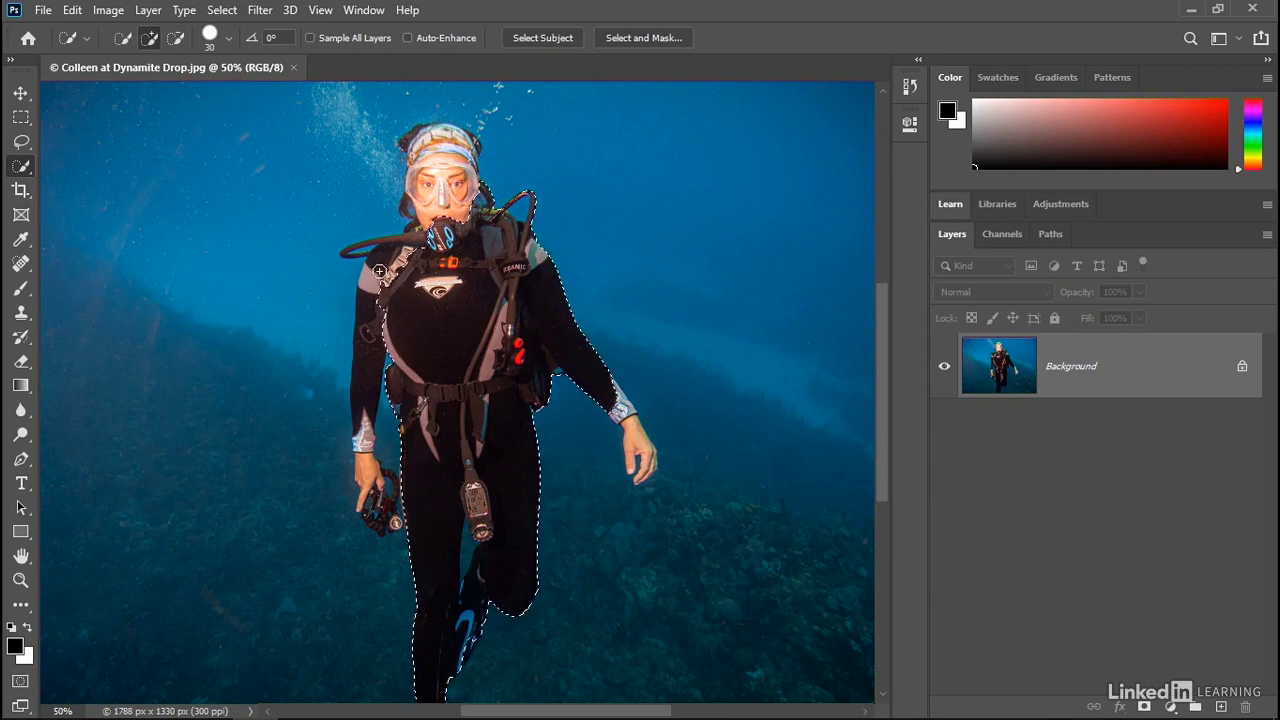
pyautogui.moveTo(379, 271)
pyautogui.mouseDown()
pyautogui.moveTo(364, 366)
pyautogui.moveTo(372, 474)
pyautogui.mouseUp()
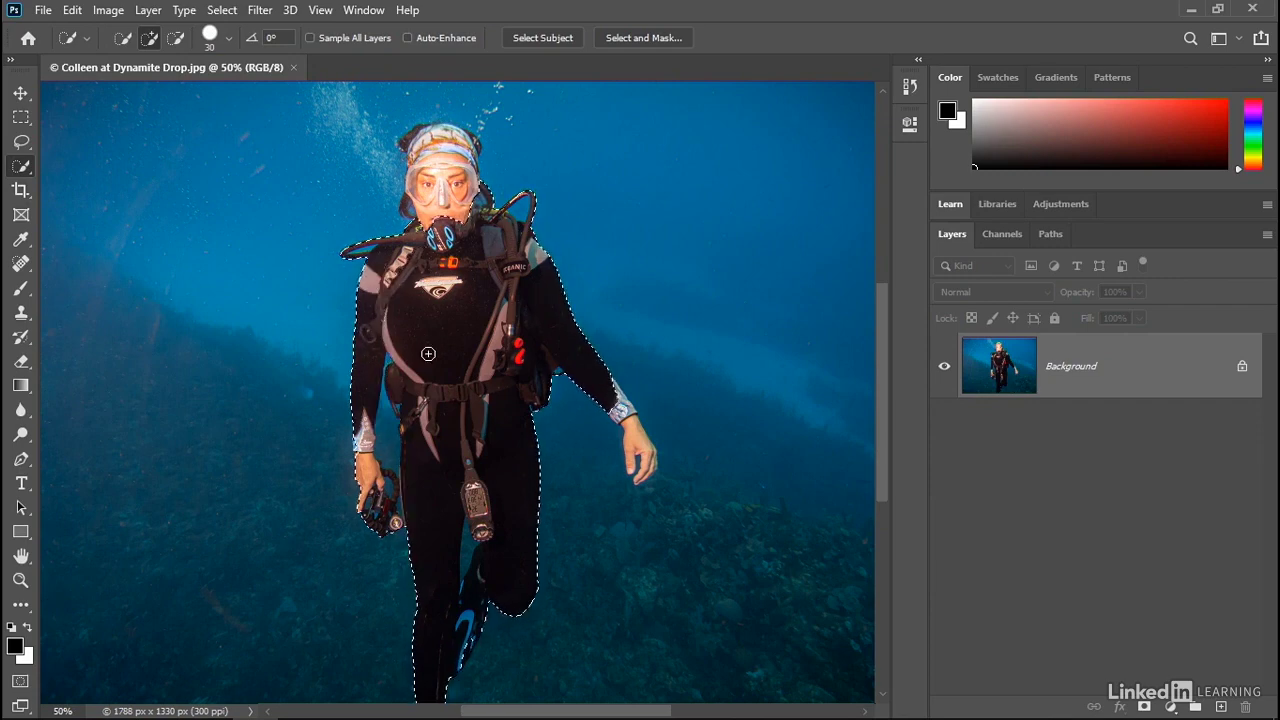
pyautogui.click(629, 408)
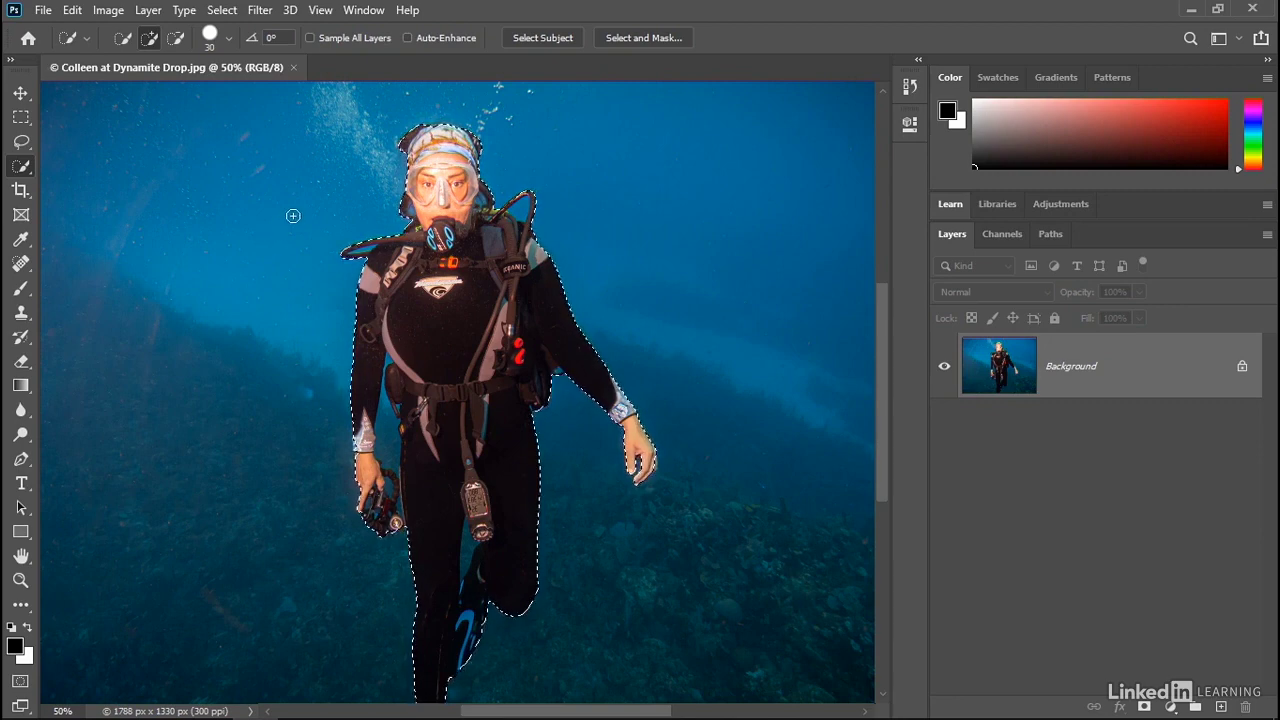
pyautogui.rightClick(25, 174)
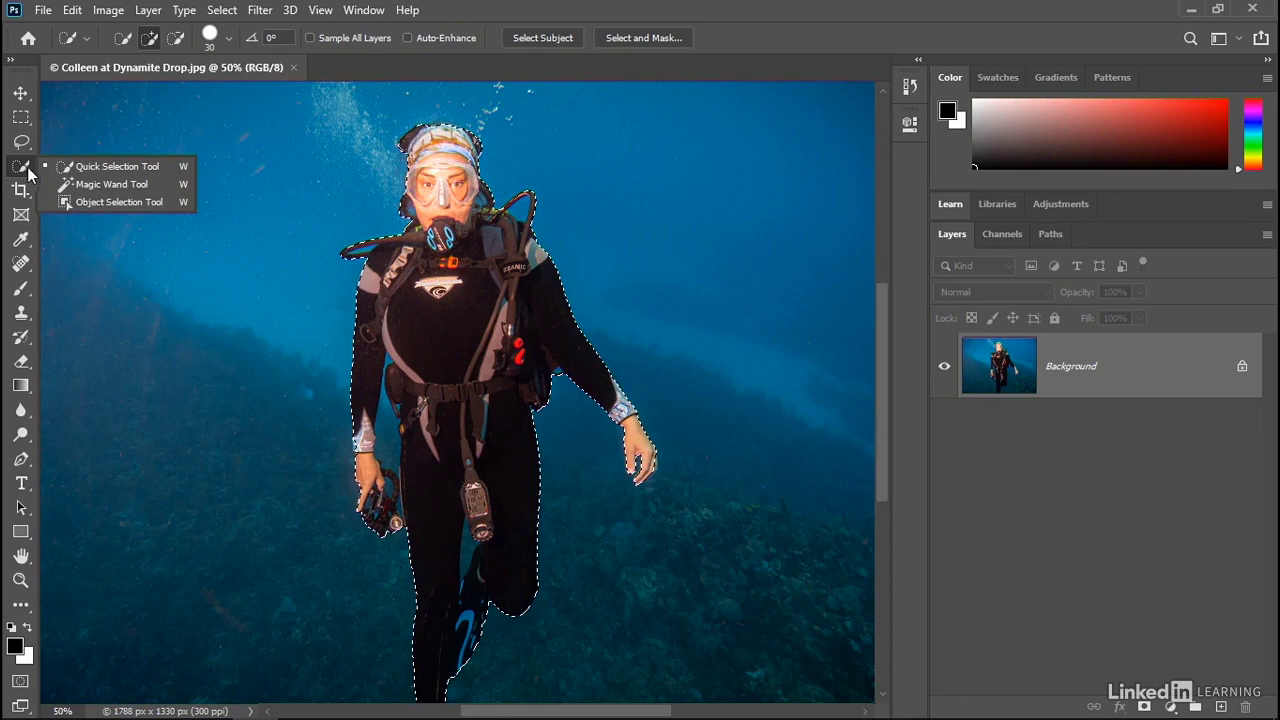
# - Switch to Object Selection, deselect, fit the photo on screen, and box the diver to auto-select her outline
pyautogui.click(167, 201)
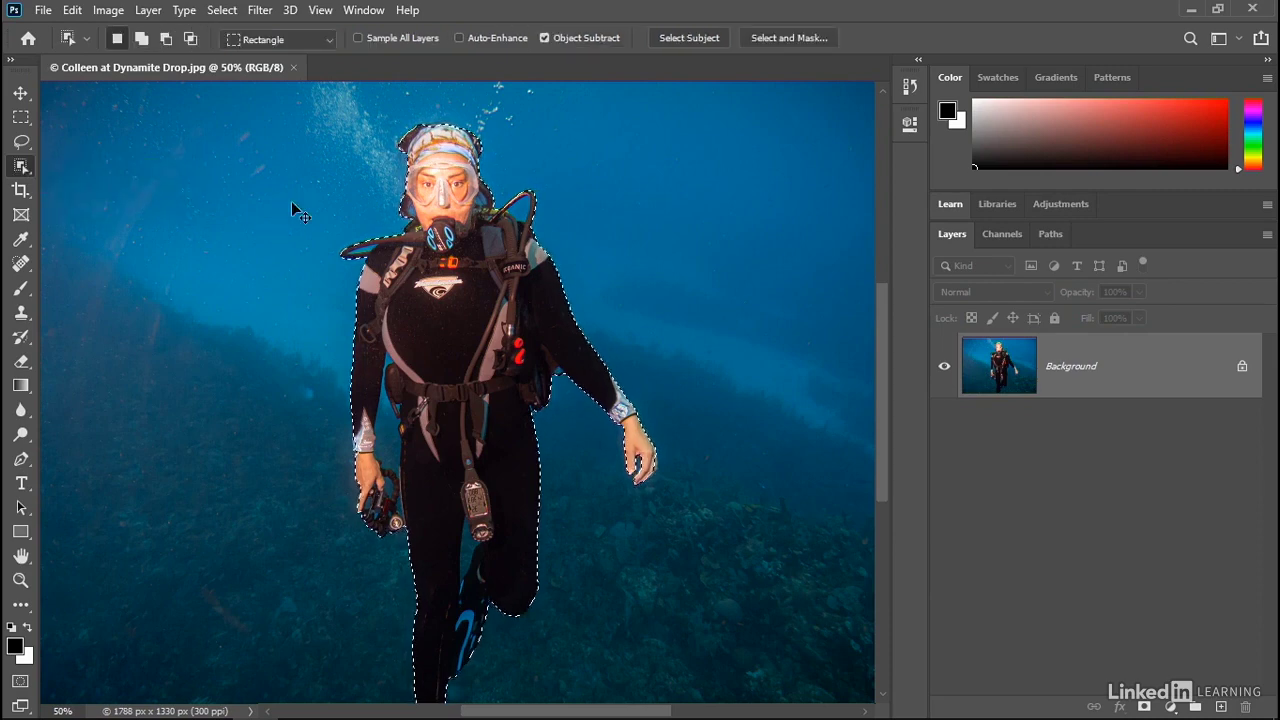
pyautogui.hotkey('ctrl', 'd')
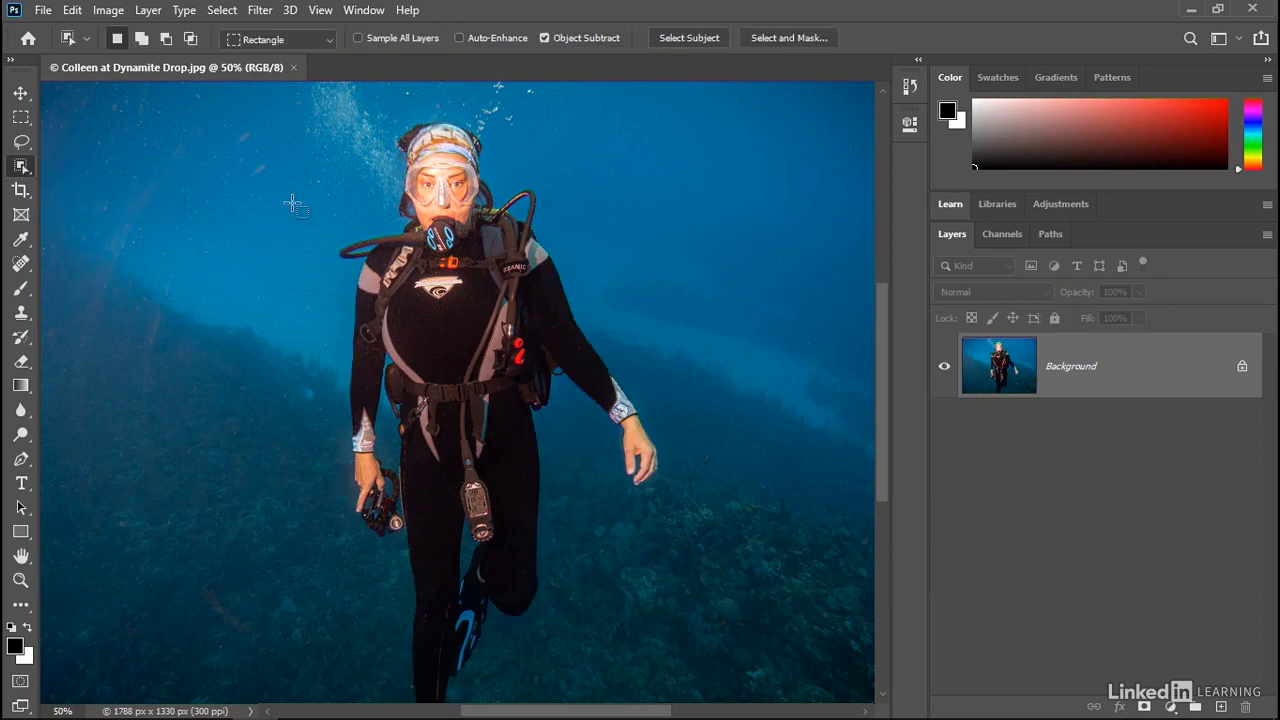
pyautogui.hotkey('ctrl', '0')
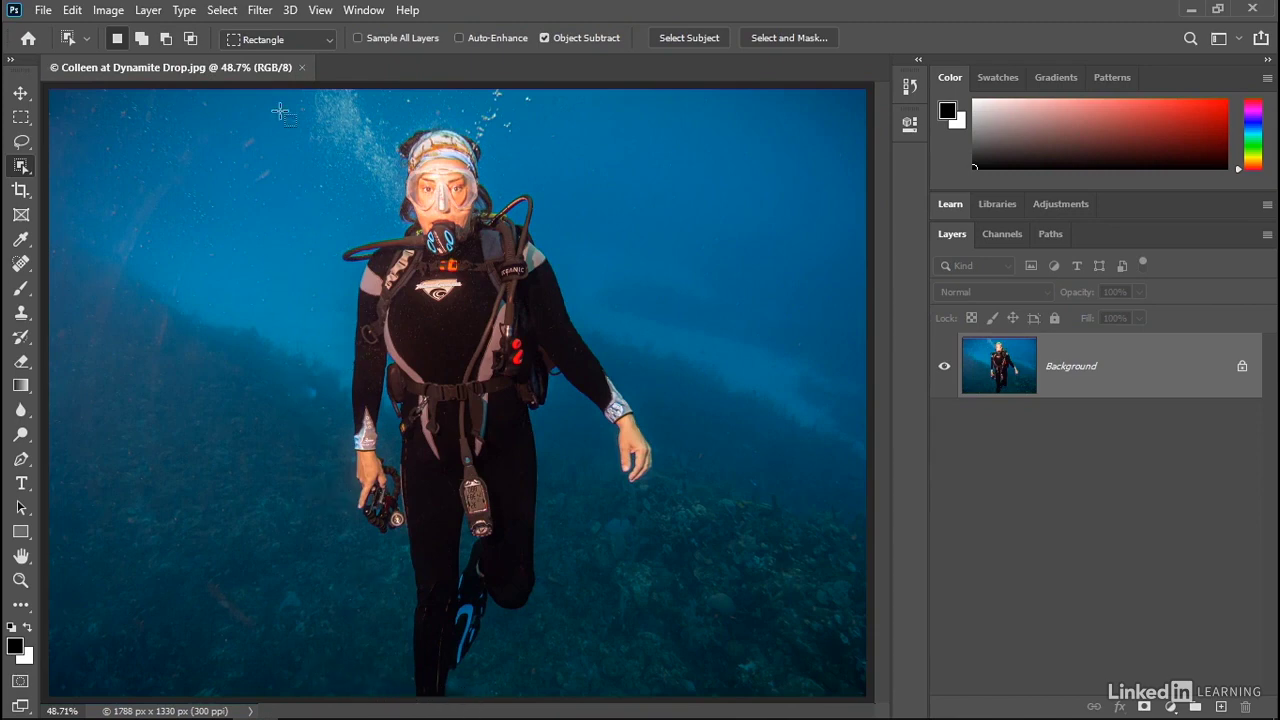
pyautogui.moveTo(279, 110); pyautogui.dragTo(695, 583)
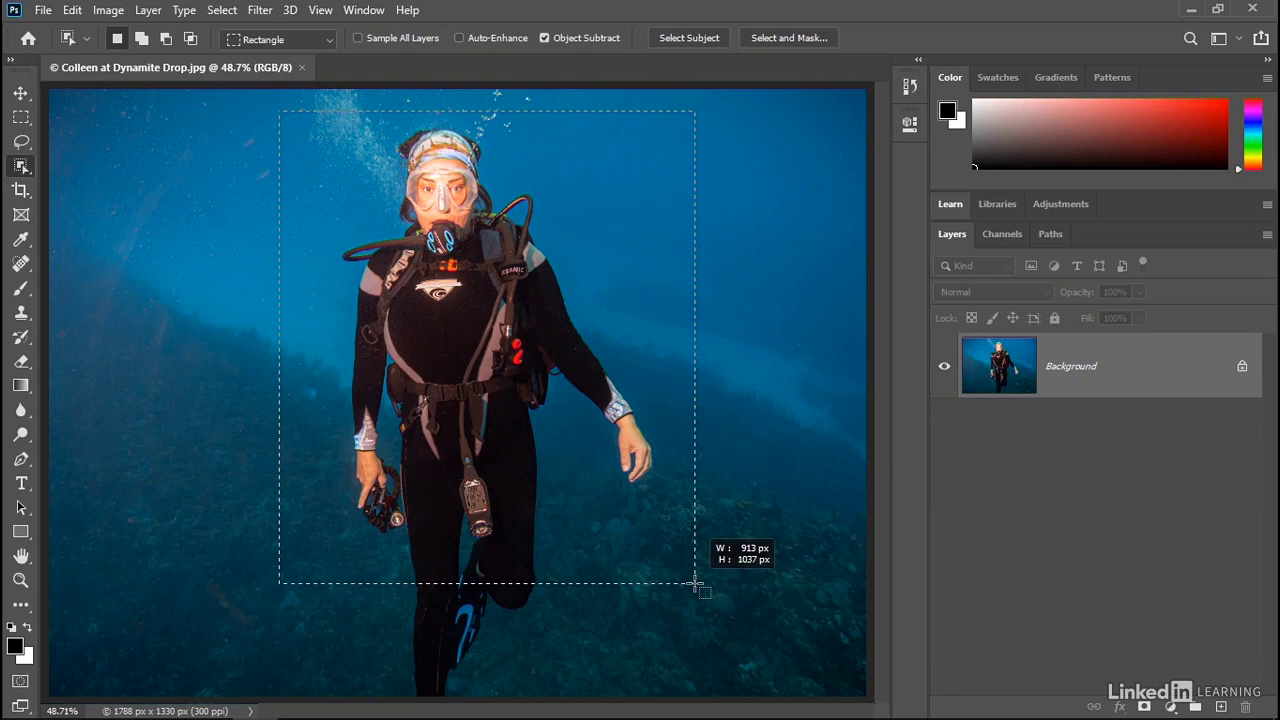
pyautogui.moveTo(695, 583); pyautogui.dragTo(704, 697)
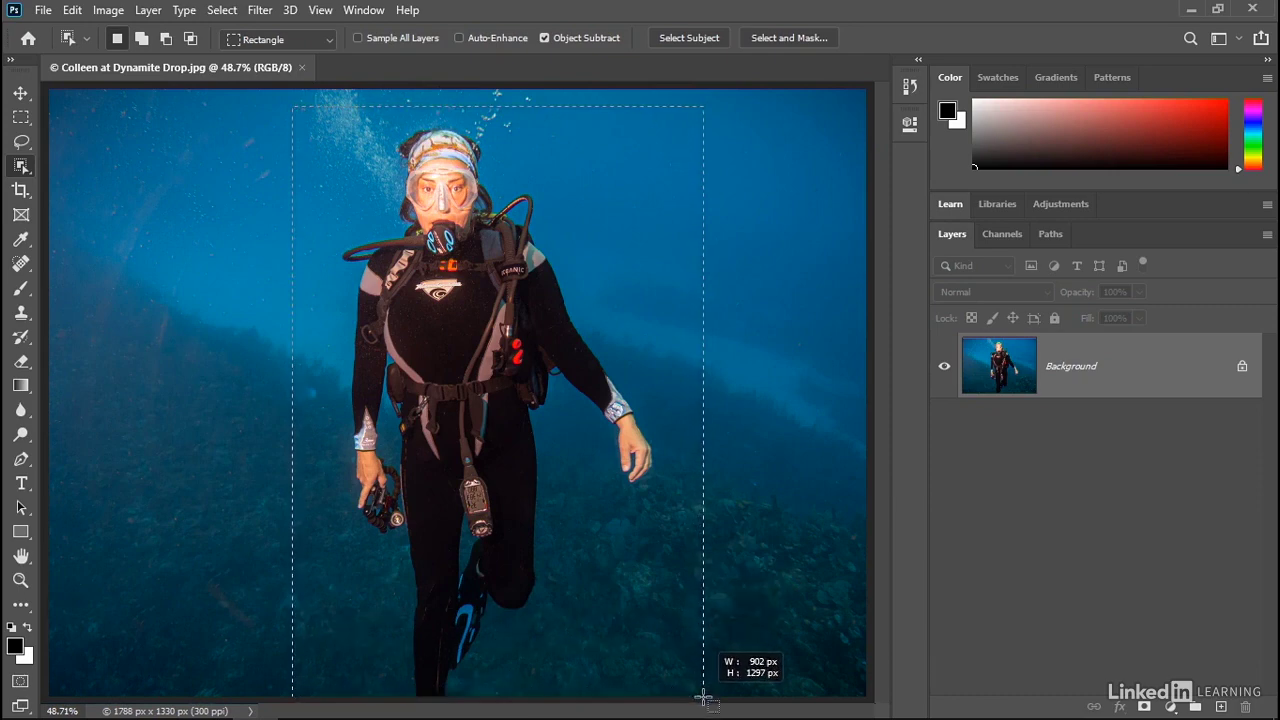
pyautogui.moveTo(704, 697); pyautogui.dragTo(702, 695)
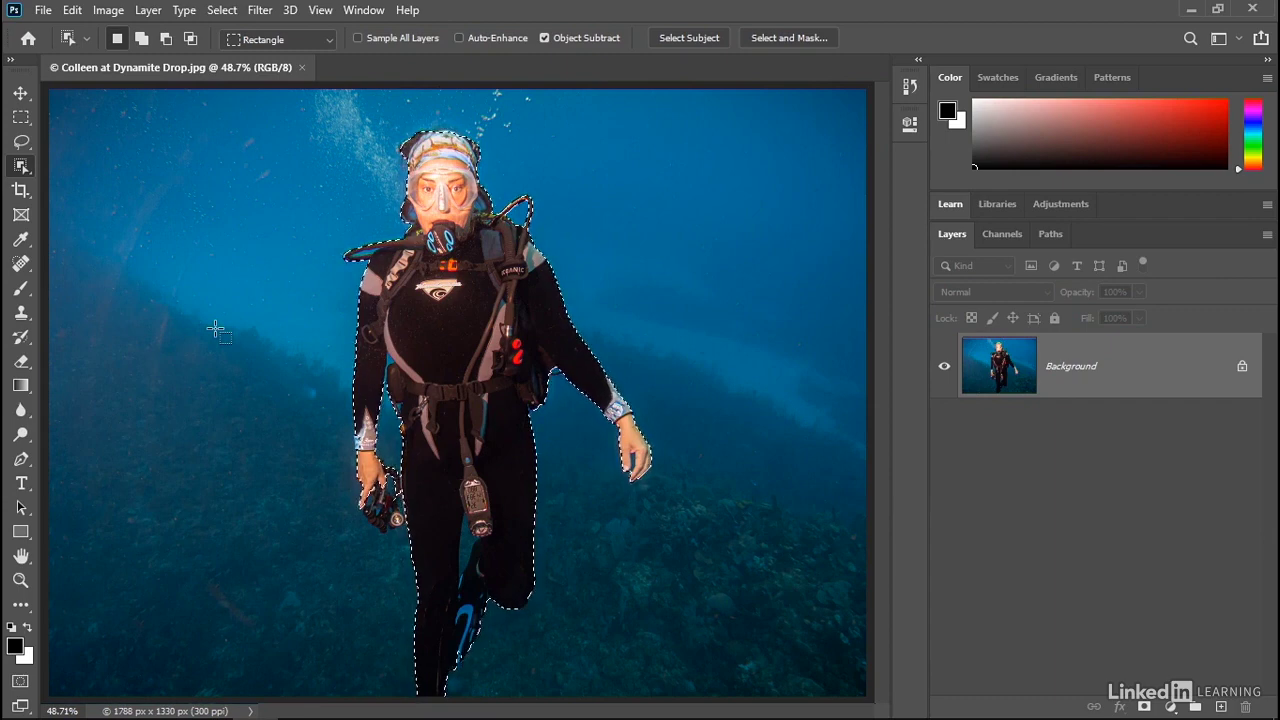
# - Set Object Selection to Lasso mode and loosely lasso around the whole diver
pyautogui.click(283, 42)
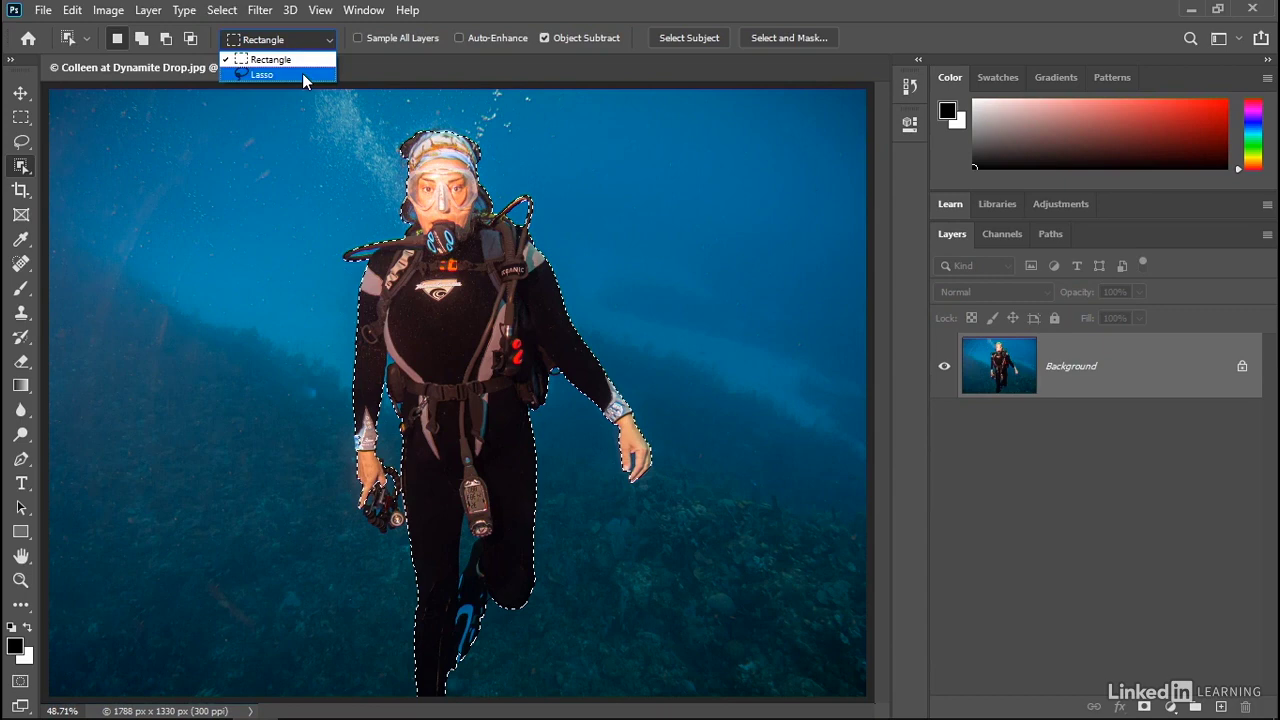
pyautogui.click(302, 73)
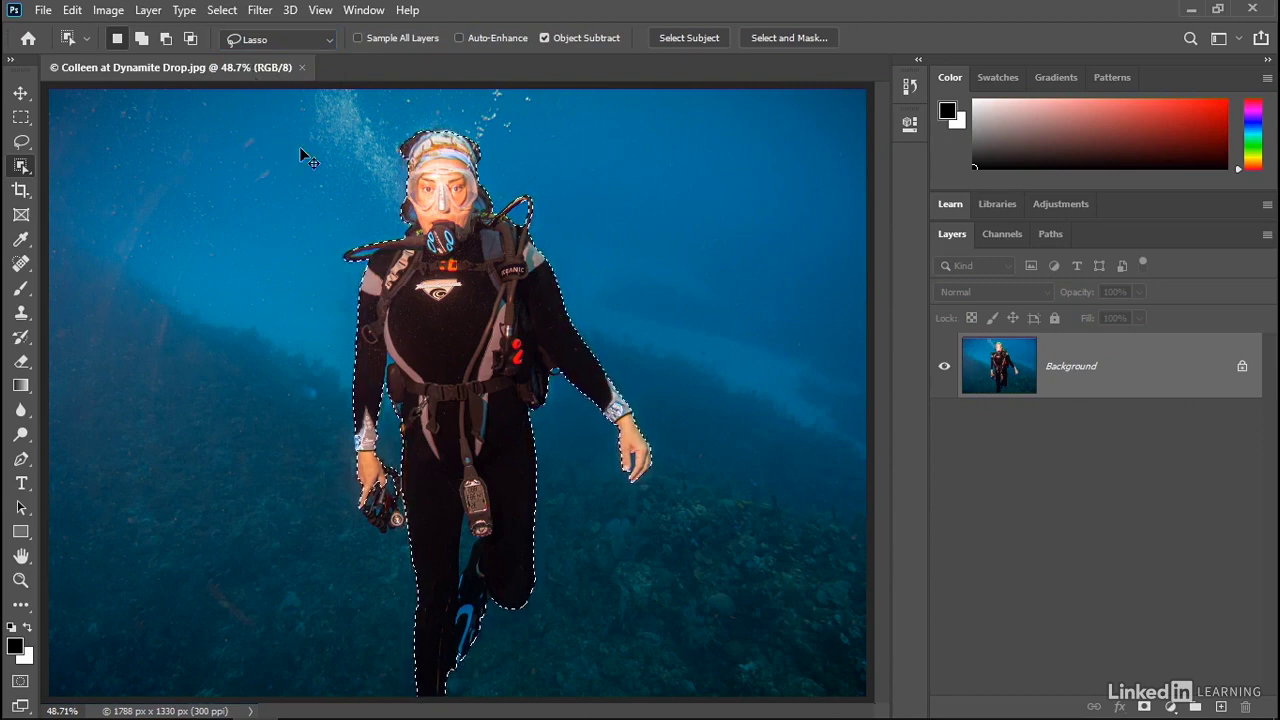
pyautogui.hotkey('ctrl', 'd')
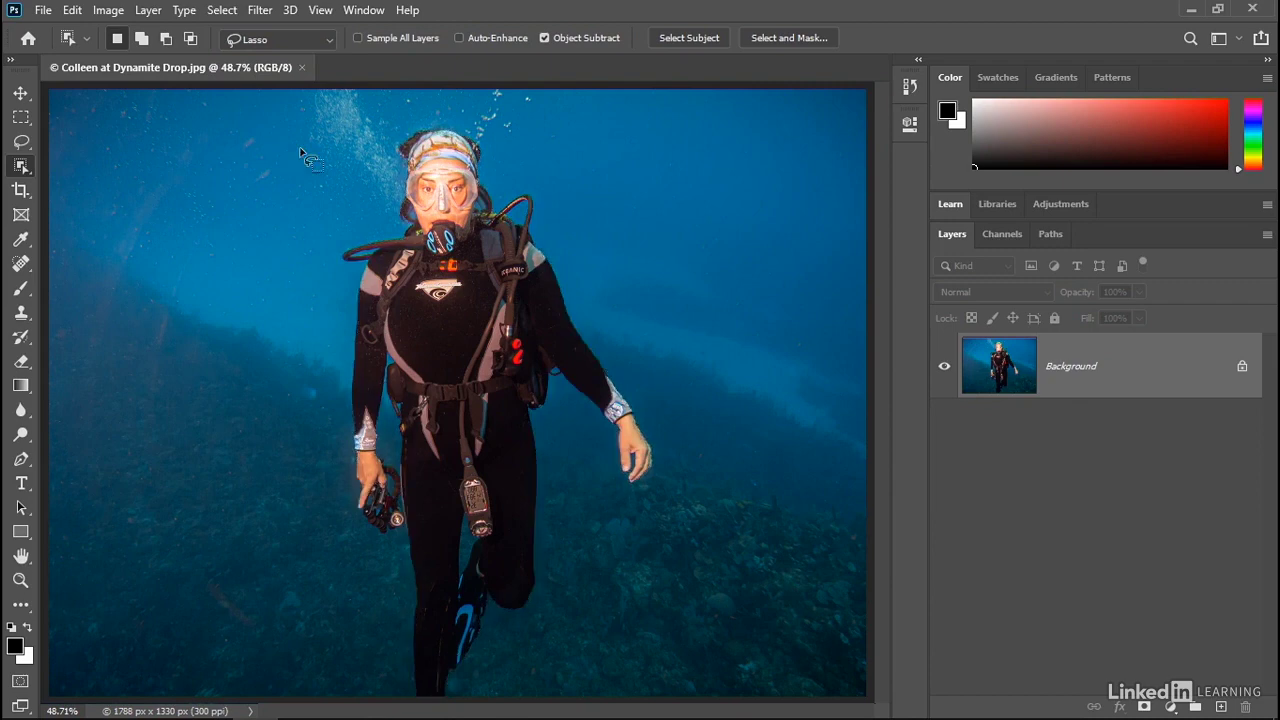
pyautogui.moveTo(325, 312)
pyautogui.mouseDown()
pyautogui.moveTo(323, 248)
pyautogui.moveTo(368, 134)
pyautogui.moveTo(421, 98)
pyautogui.moveTo(481, 98)
pyautogui.moveTo(563, 134)
pyautogui.moveTo(648, 296)
pyautogui.moveTo(612, 324)
pyautogui.moveTo(413, 353)
pyautogui.moveTo(332, 346)
pyautogui.mouseUp()
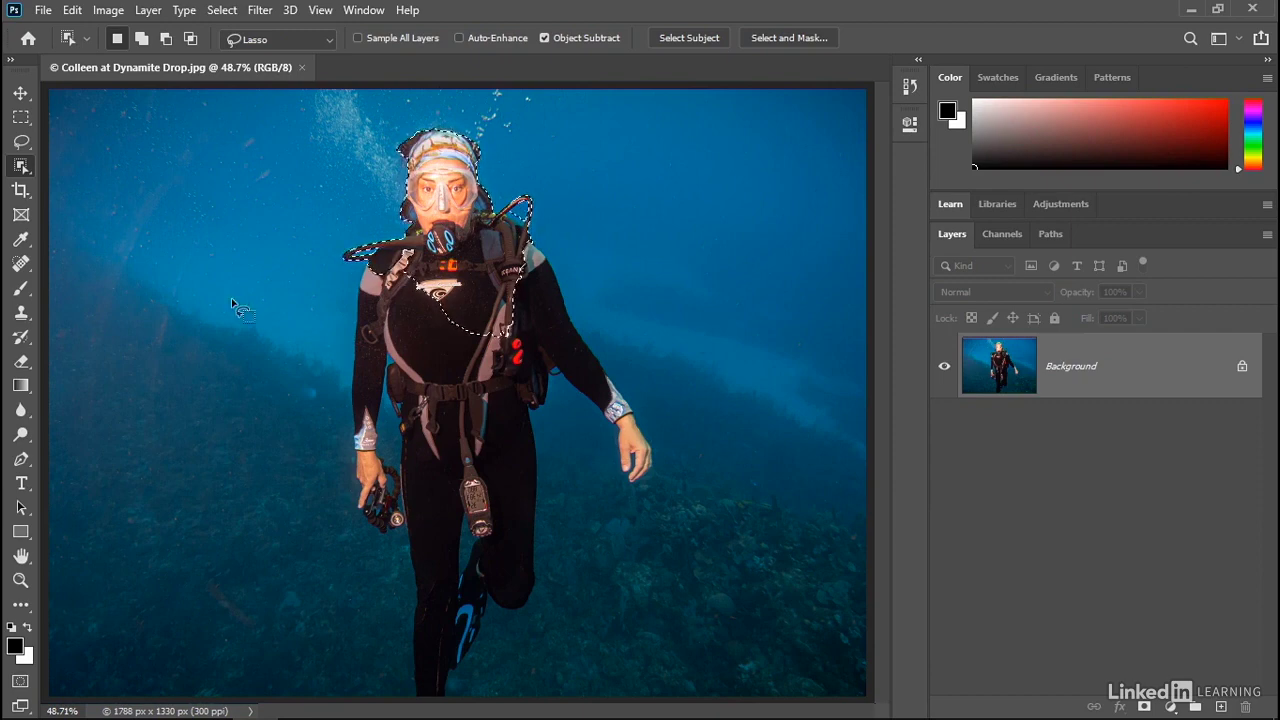
pyautogui.hotkey('ctrl', 'd')
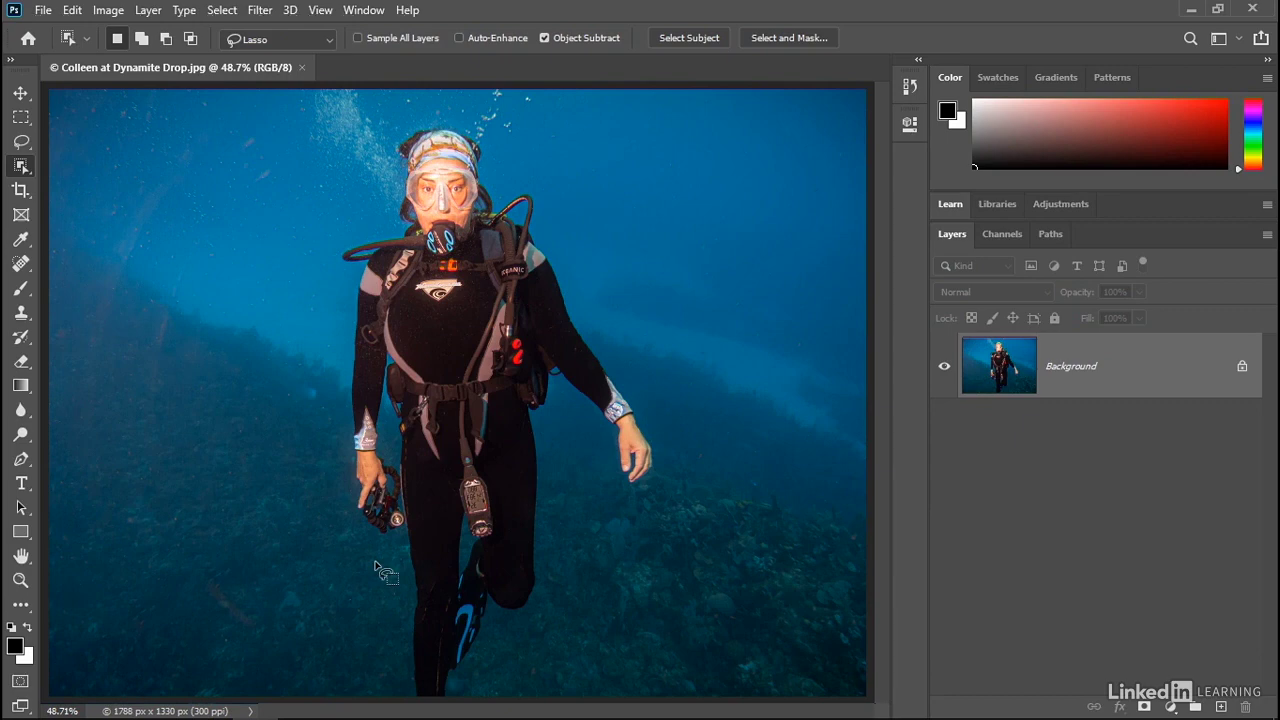
pyautogui.moveTo(376, 563)
pyautogui.mouseDown()
pyautogui.moveTo(321, 514)
pyautogui.moveTo(331, 342)
pyautogui.moveTo(309, 266)
pyautogui.moveTo(392, 107)
pyautogui.moveTo(529, 98)
pyautogui.moveTo(600, 293)
pyautogui.moveTo(682, 429)
pyautogui.moveTo(621, 521)
pyautogui.moveTo(577, 463)
pyautogui.moveTo(558, 626)
pyautogui.moveTo(583, 627)
pyautogui.moveTo(510, 665)
pyautogui.moveTo(483, 701)
pyautogui.moveTo(411, 701)
pyautogui.moveTo(384, 608)
pyautogui.mouseUp()
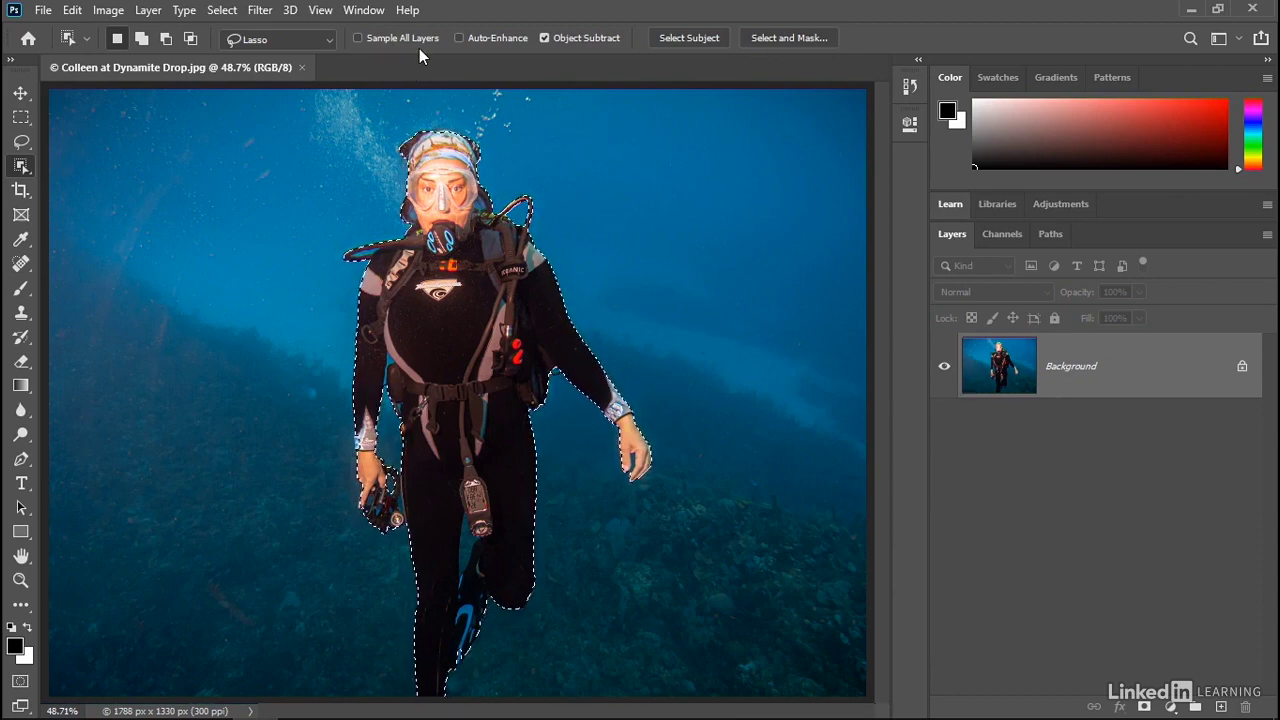
# - Enable Auto-Enhance and show the Channels panel with large thumbnails
pyautogui.click(478, 37)
pyautogui.click(1002, 236)
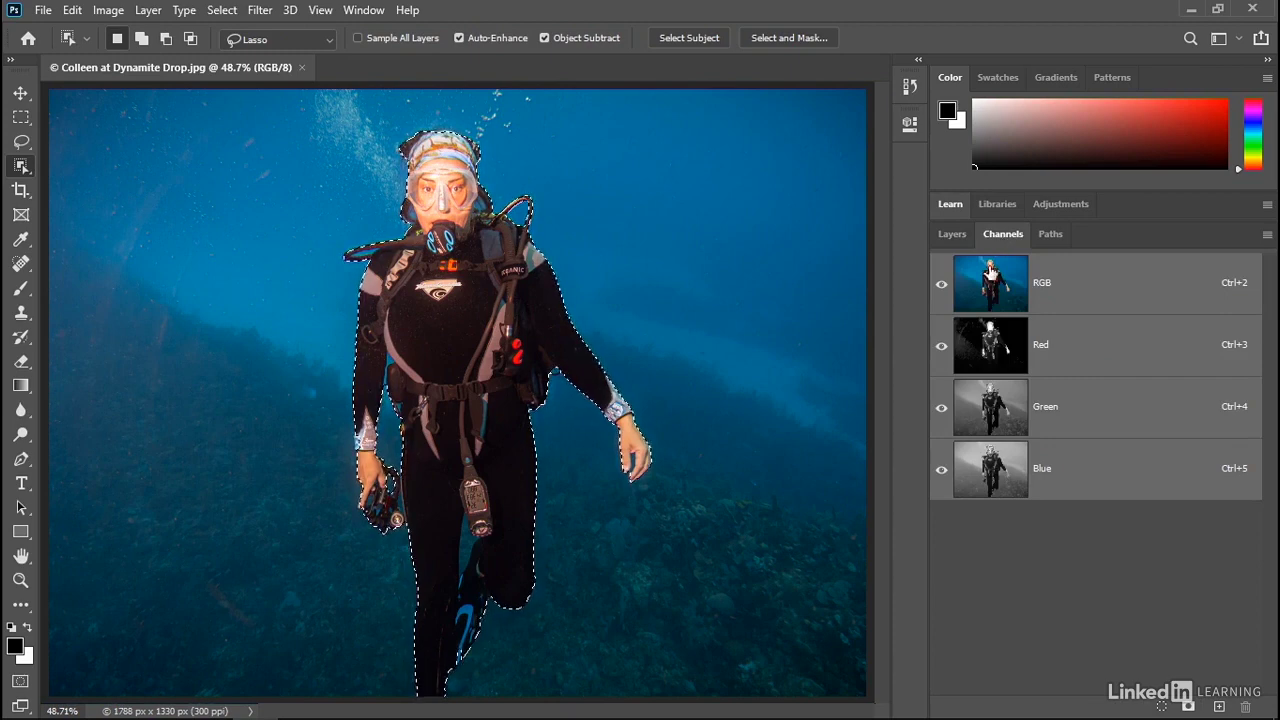
pyautogui.rightClick(1085, 526)
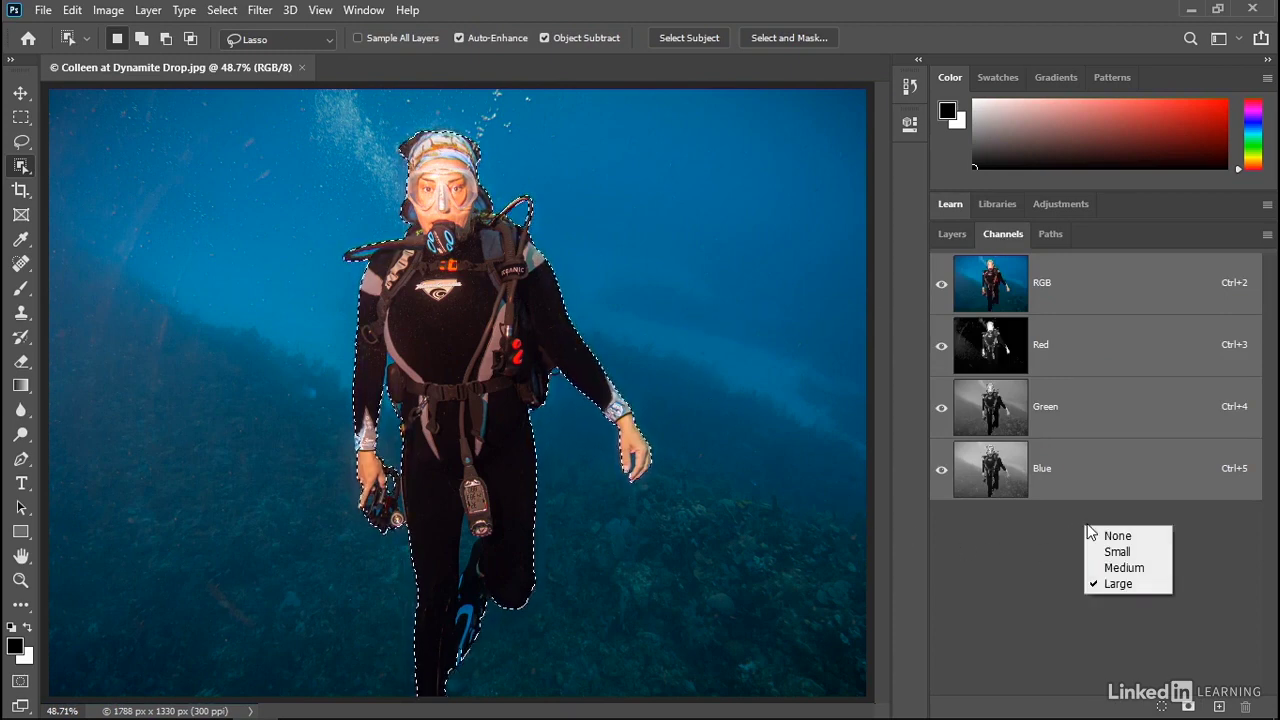
pyautogui.click(1120, 584)
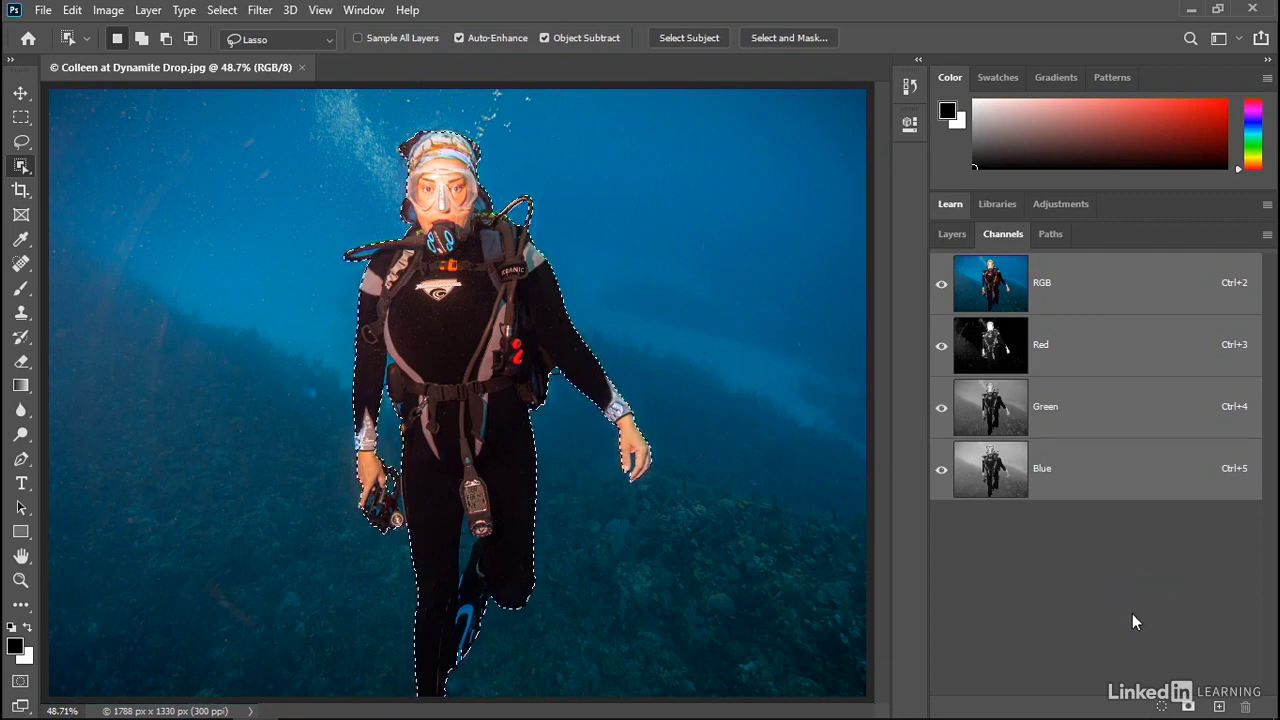
# - Save the diver selection as a new channel named 'auto off' and return to the RGB view
pyautogui.click(1188, 707)
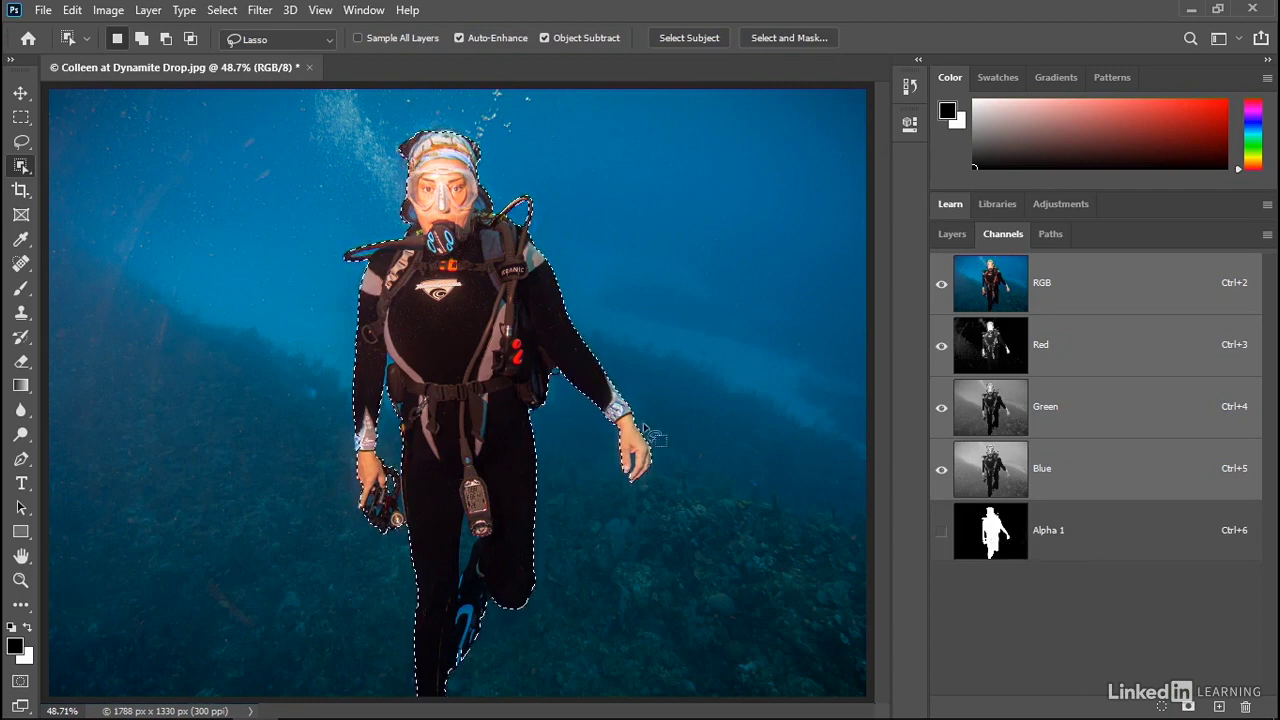
pyautogui.doubleClick(1046, 530)
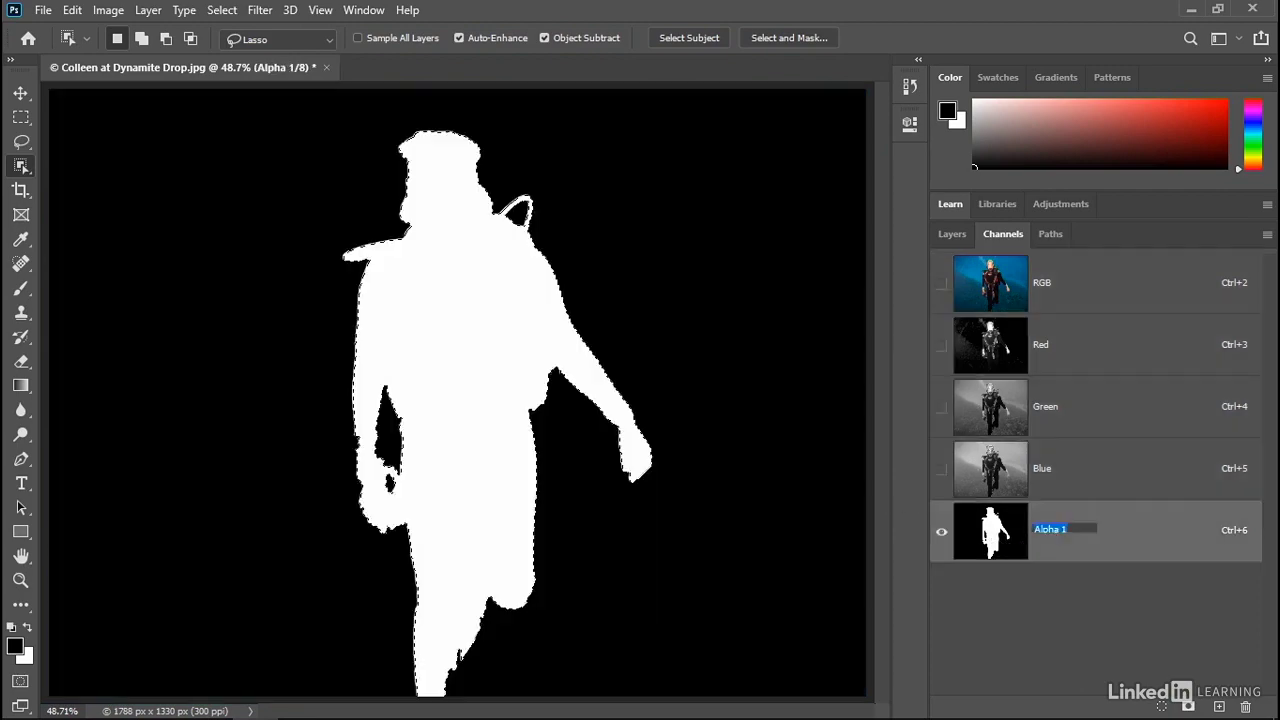
pyautogui.write('auto off')
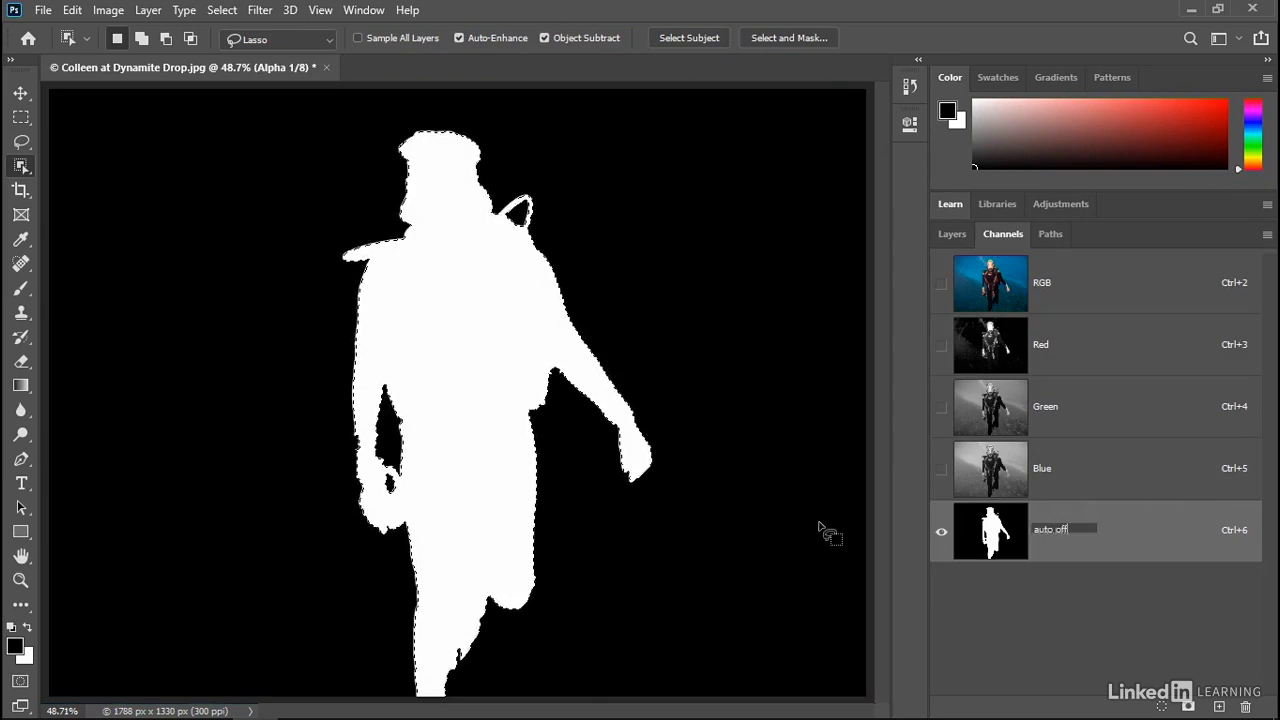
pyautogui.press('Return')
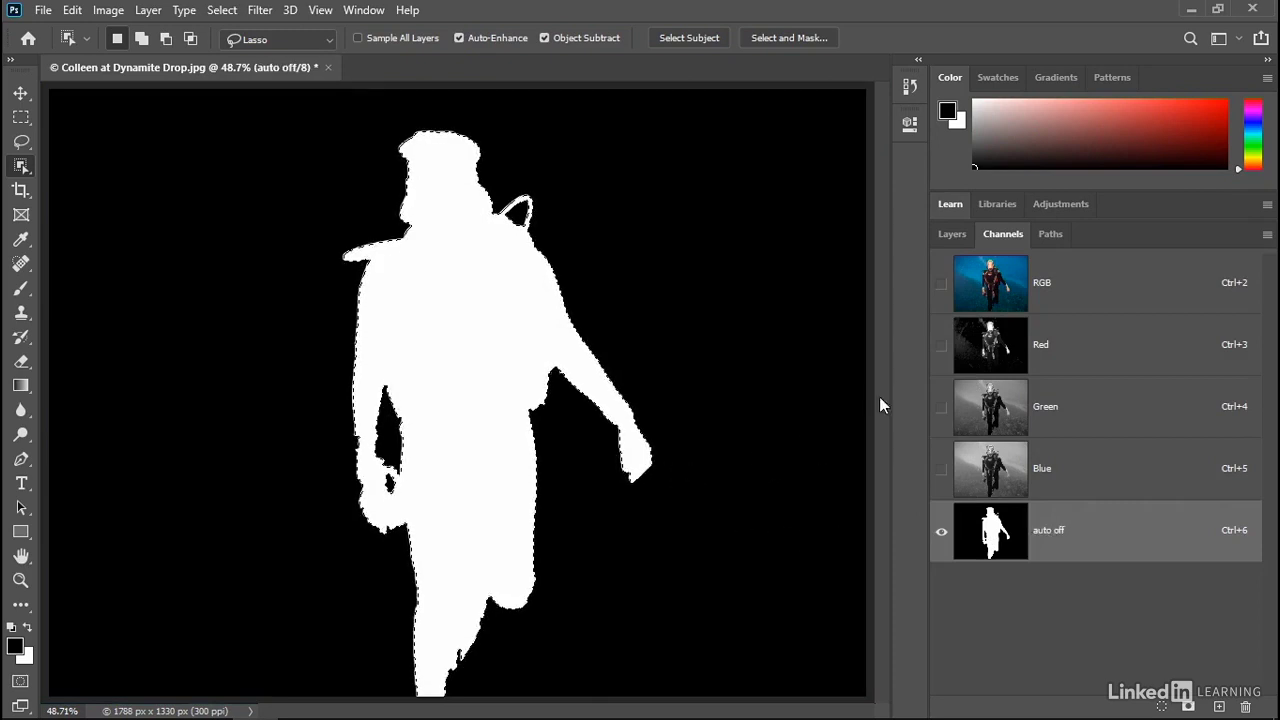
pyautogui.click(982, 274)
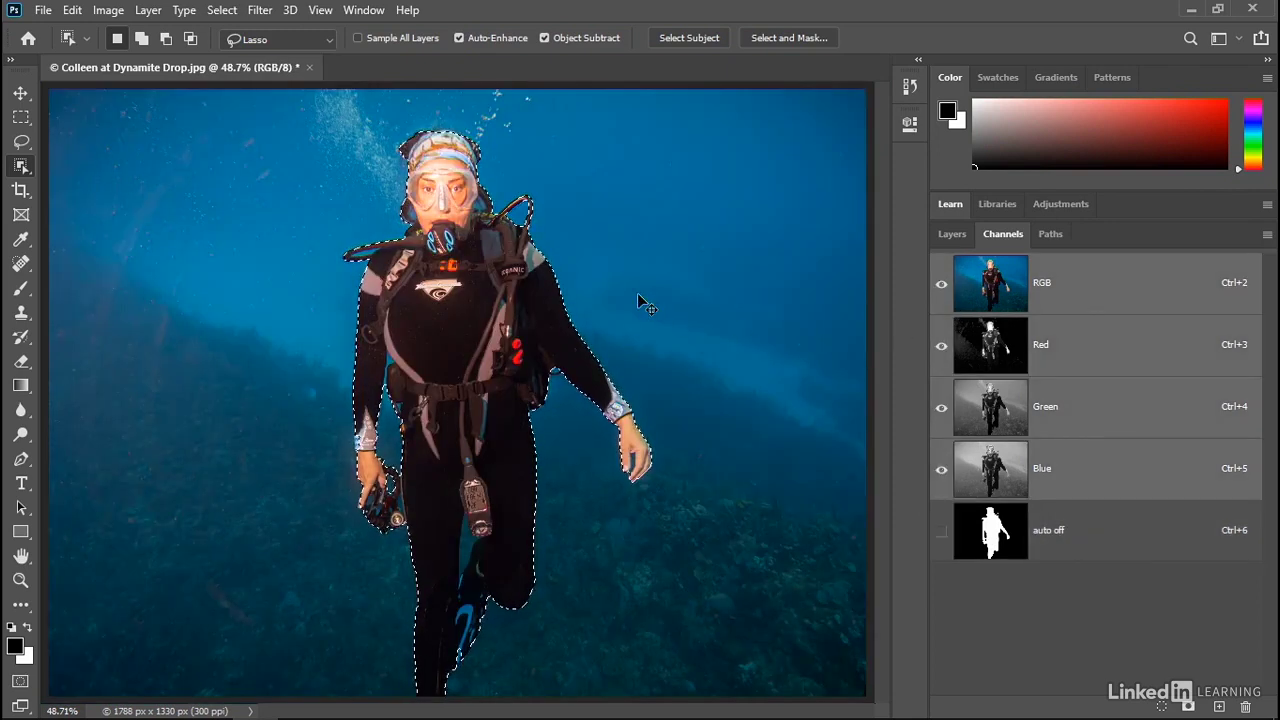
# - Lasso a fresh Auto-Enhance selection of the diver, save it as channel 'auto on', then deselect
pyautogui.hotkey('ctrl', 'd')
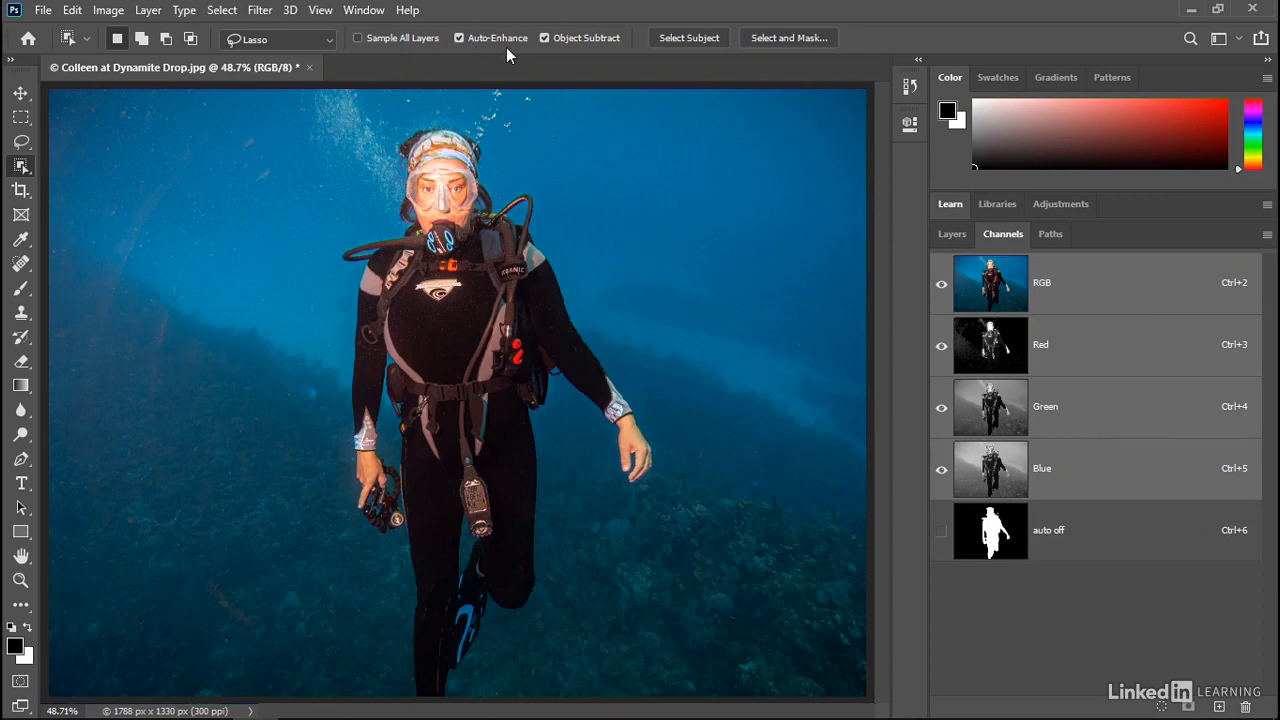
pyautogui.moveTo(392, 568)
pyautogui.mouseDown()
pyautogui.moveTo(297, 516)
pyautogui.moveTo(308, 334)
pyautogui.moveTo(283, 232)
pyautogui.moveTo(364, 212)
pyautogui.moveTo(368, 112)
pyautogui.moveTo(456, 96)
pyautogui.moveTo(514, 121)
pyautogui.moveTo(497, 172)
pyautogui.moveTo(565, 179)
pyautogui.moveTo(607, 326)
pyautogui.moveTo(699, 472)
pyautogui.moveTo(631, 562)
pyautogui.moveTo(567, 462)
pyautogui.moveTo(553, 600)
pyautogui.moveTo(563, 631)
pyautogui.moveTo(493, 700)
pyautogui.moveTo(384, 704)
pyautogui.moveTo(372, 615)
pyautogui.mouseUp()
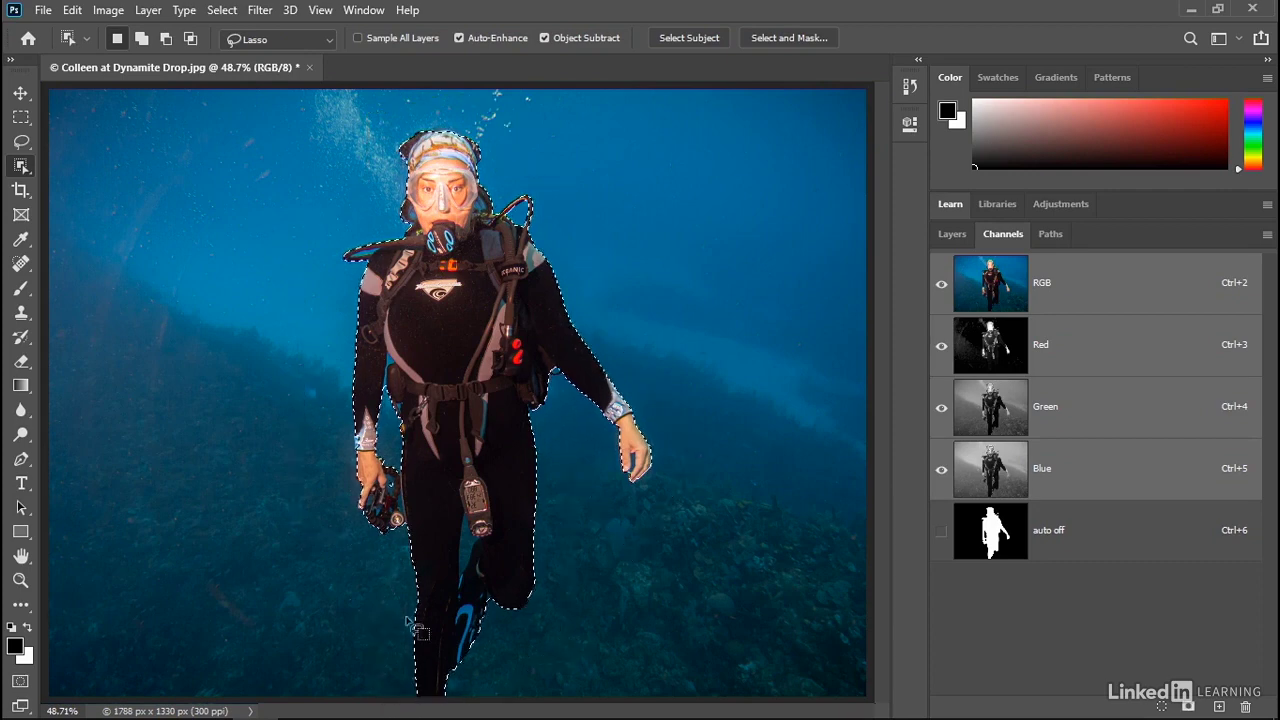
pyautogui.keyDown('alt'); pyautogui.click(1187, 707); pyautogui.keyUp('alt')
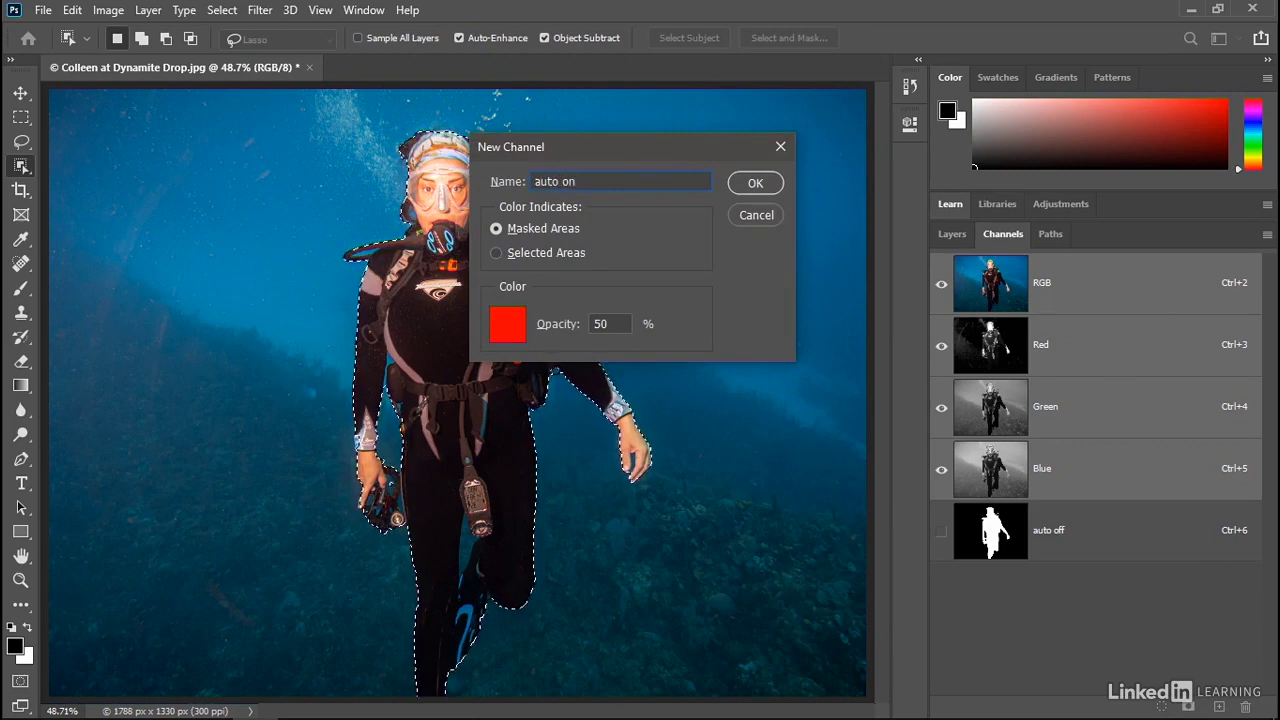
pyautogui.click(748, 185)
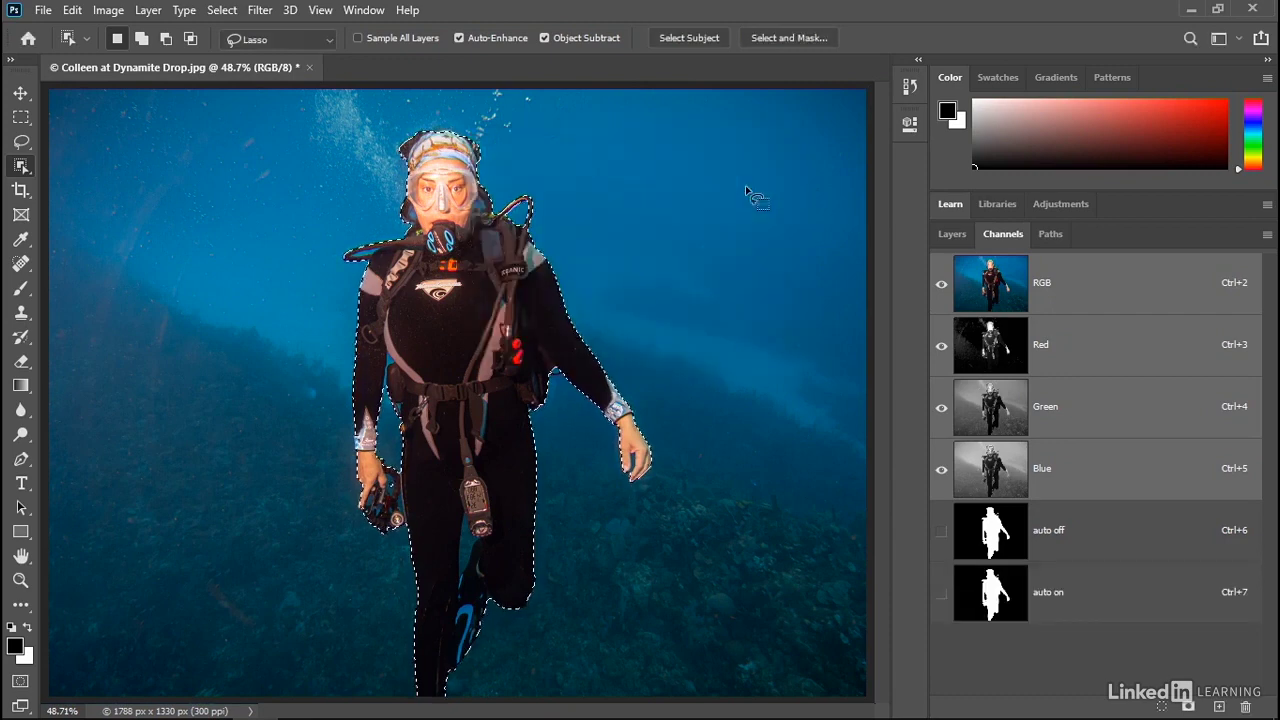
pyautogui.hotkey('ctrl', 'd')
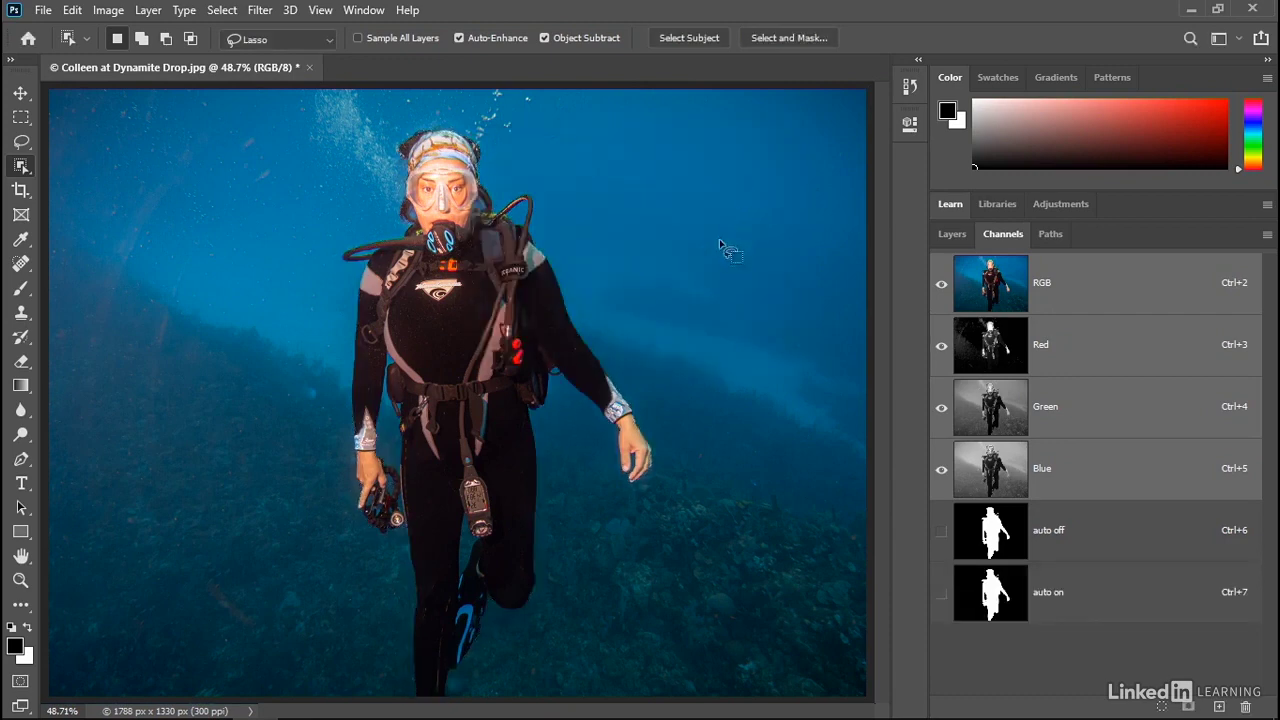
pyautogui.keyDown('ctrl'); pyautogui.click(470, 203); pyautogui.keyUp('ctrl')
pyautogui.keyDown('ctrl'); pyautogui.click(472, 203); pyautogui.keyUp('ctrl')
pyautogui.keyDown('ctrl'); pyautogui.click(480, 202); pyautogui.keyUp('ctrl')
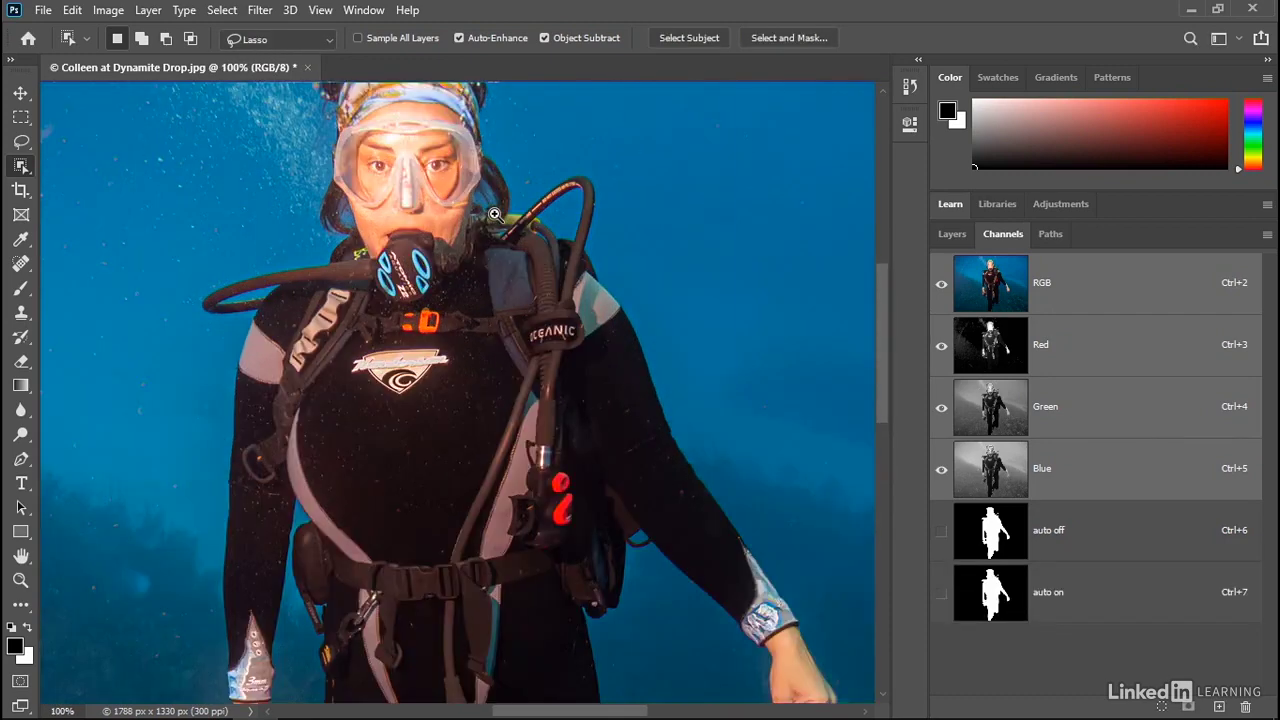
pyautogui.keyDown('ctrl'); pyautogui.click(503, 200); pyautogui.keyUp('ctrl')
pyautogui.moveTo(490, 196); pyautogui.dragTo(553, 443)
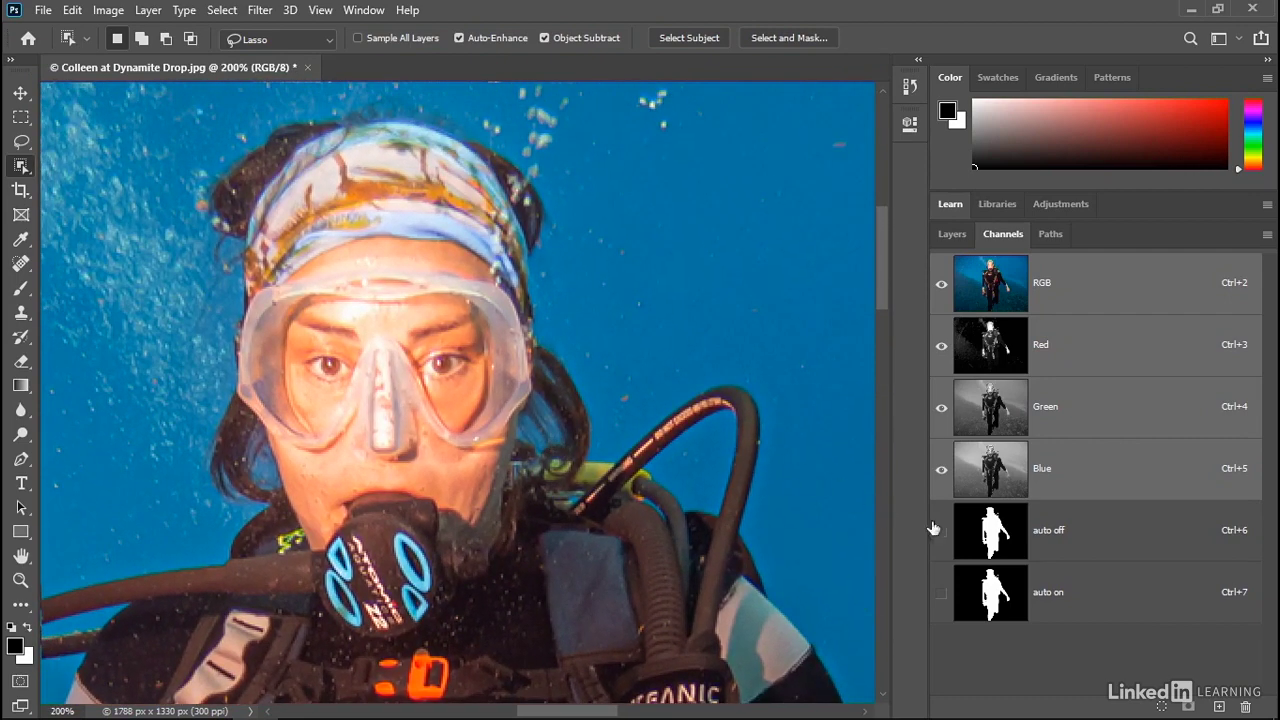
pyautogui.click(966, 540)
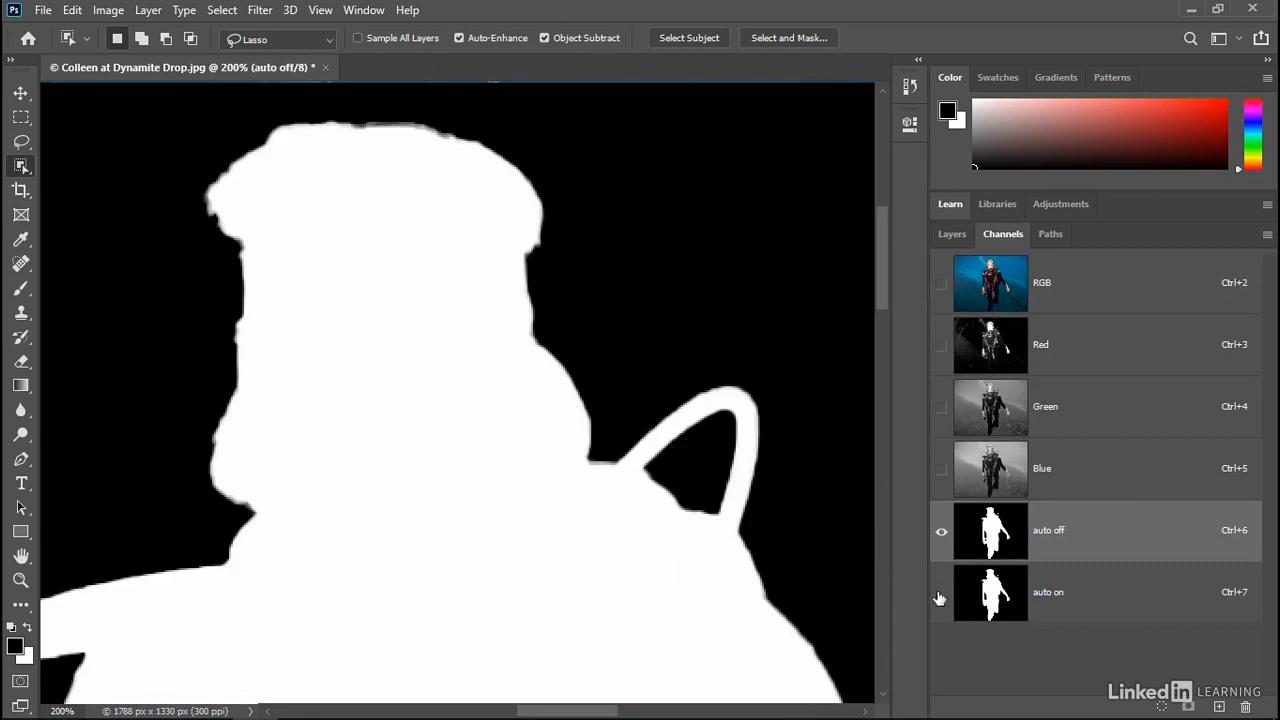
pyautogui.click(1000, 595)
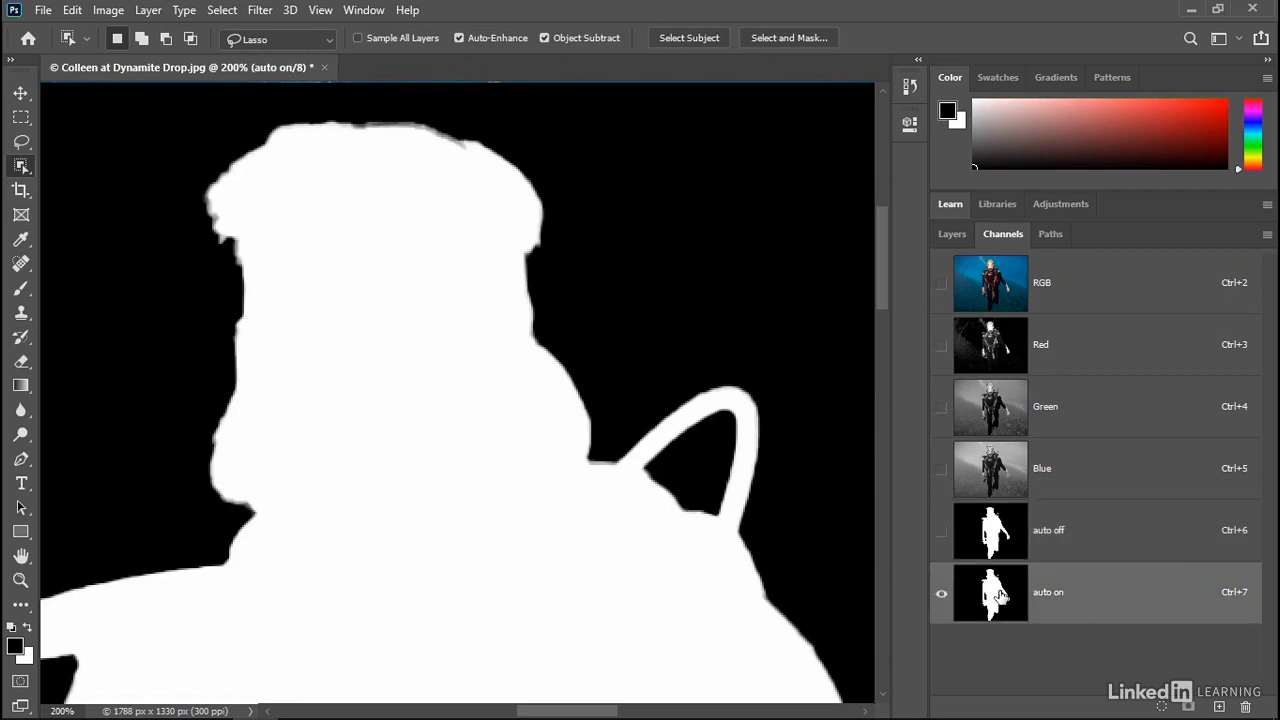
pyautogui.keyDown('ctrl'); pyautogui.click(608, 484); pyautogui.keyUp('ctrl')
pyautogui.keyDown('ctrl'); pyautogui.click(579, 447); pyautogui.keyUp('ctrl')
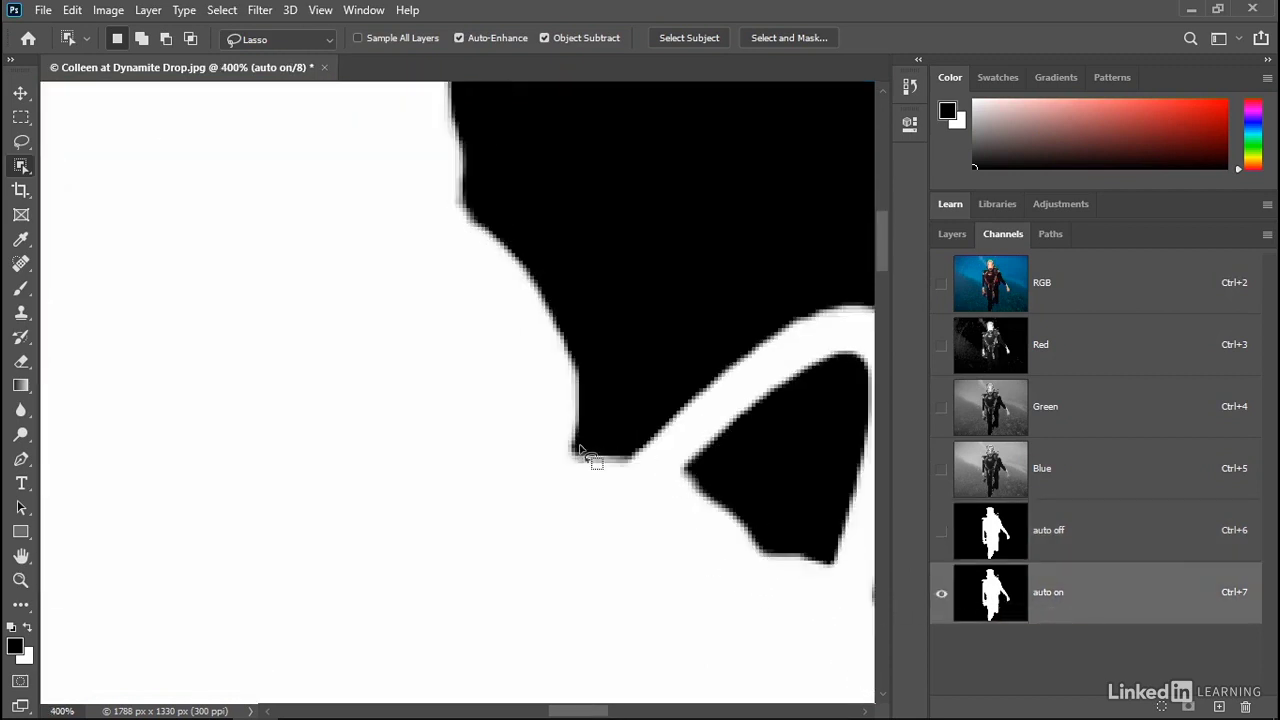
pyautogui.click(995, 541)
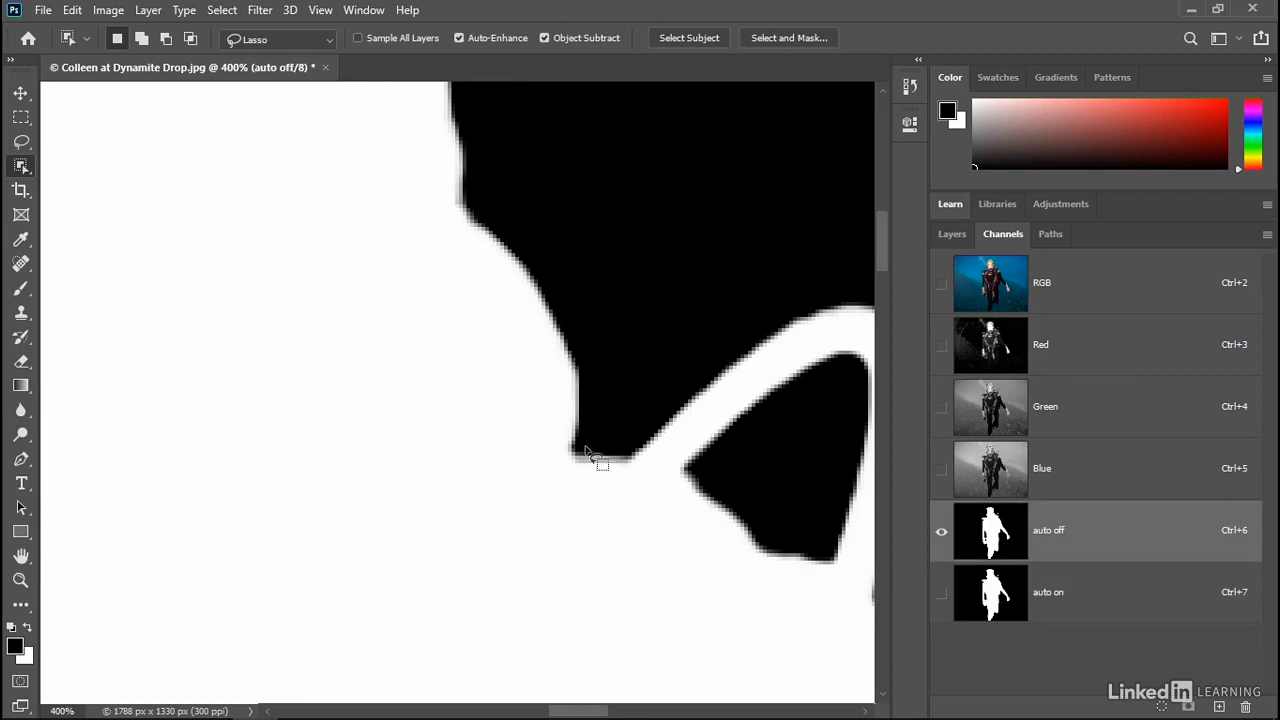
pyautogui.click(1014, 607)
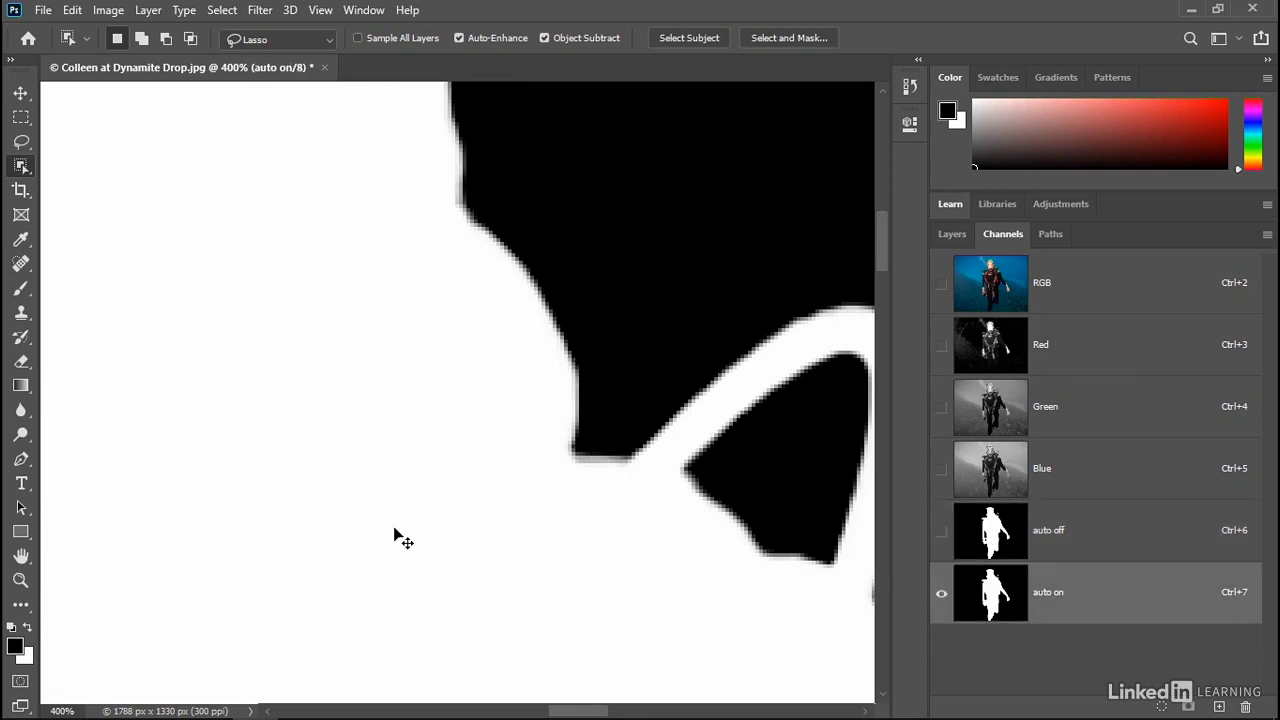
pyautogui.scroll(-5, 403, 540)
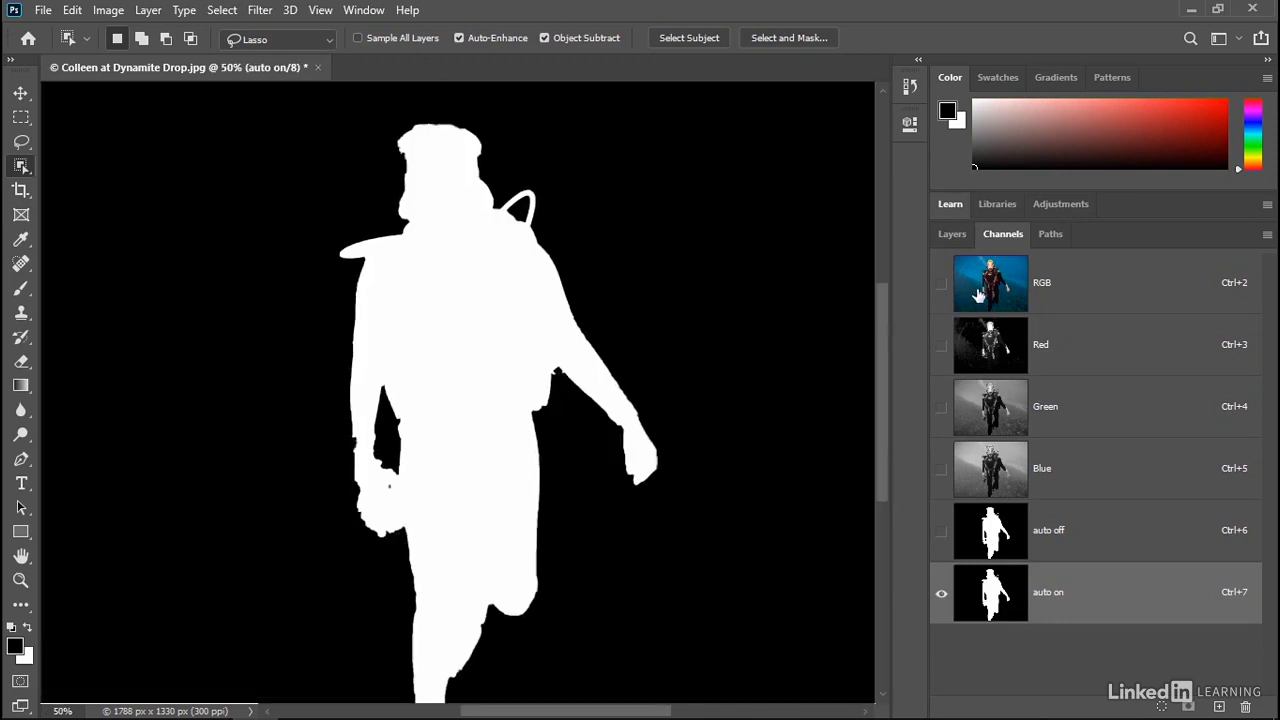
pyautogui.click(985, 289)
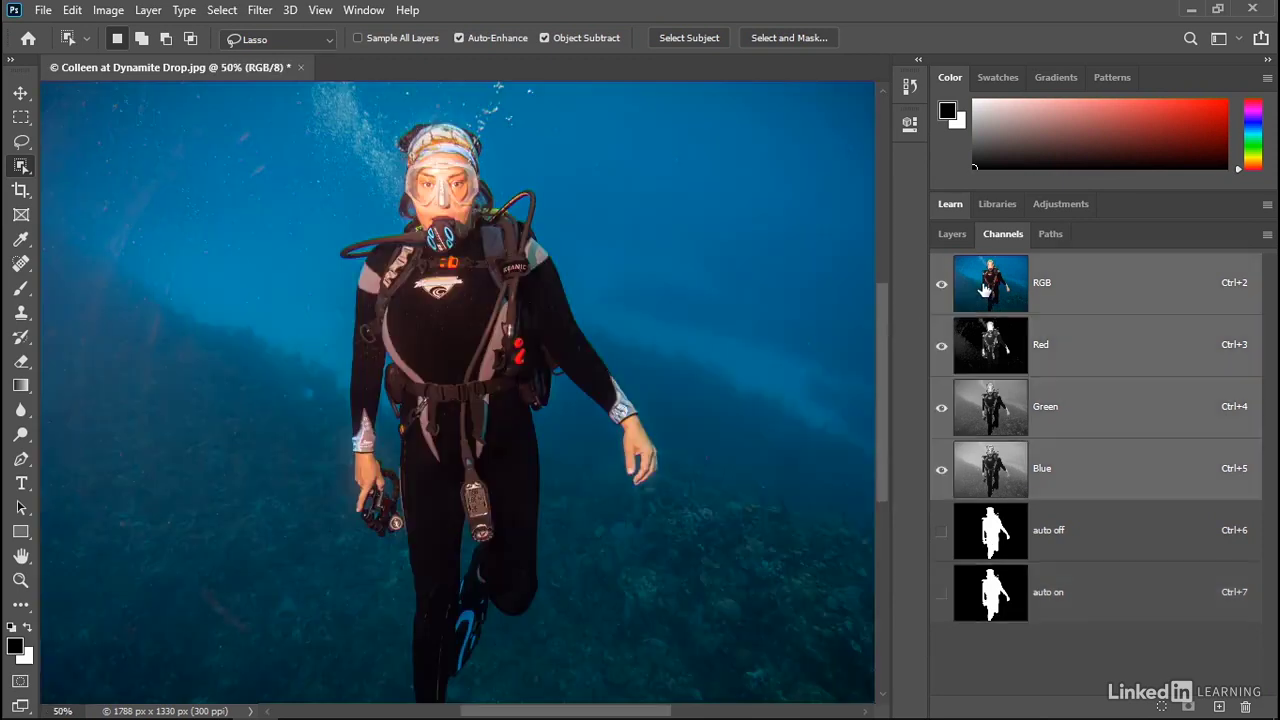
pyautogui.rightClick(21, 165)
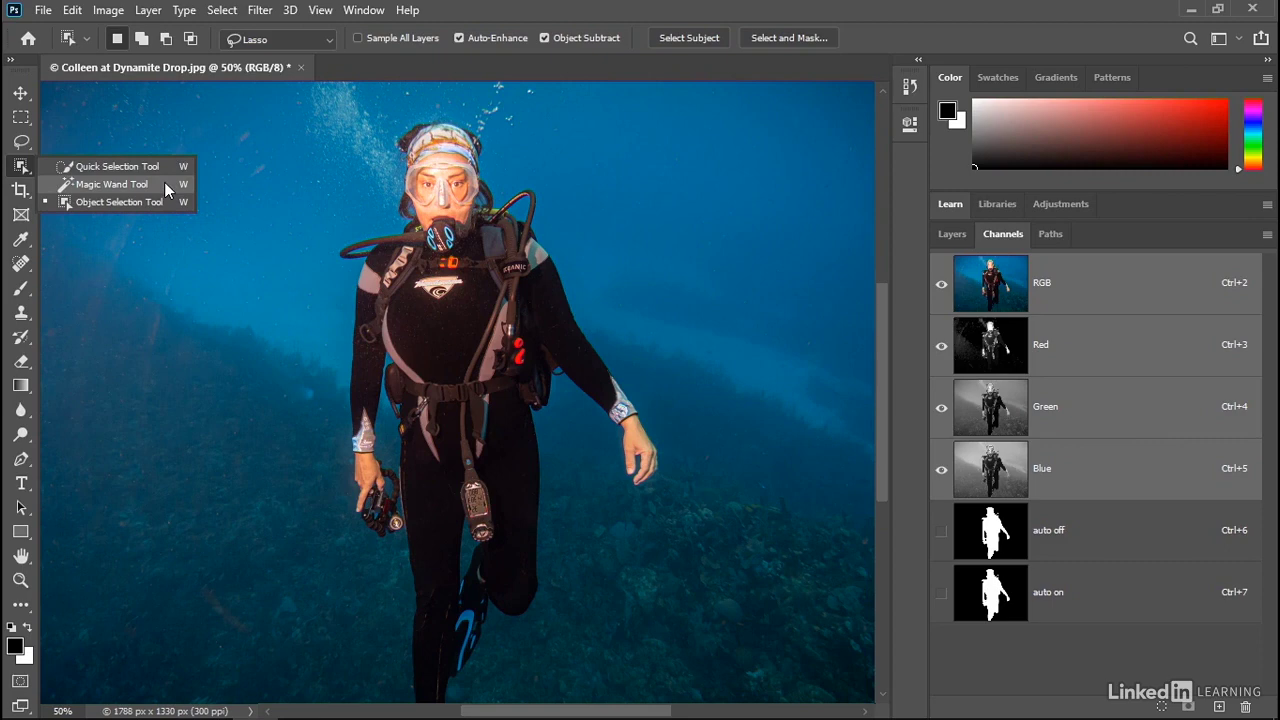
pyautogui.press('Escape')
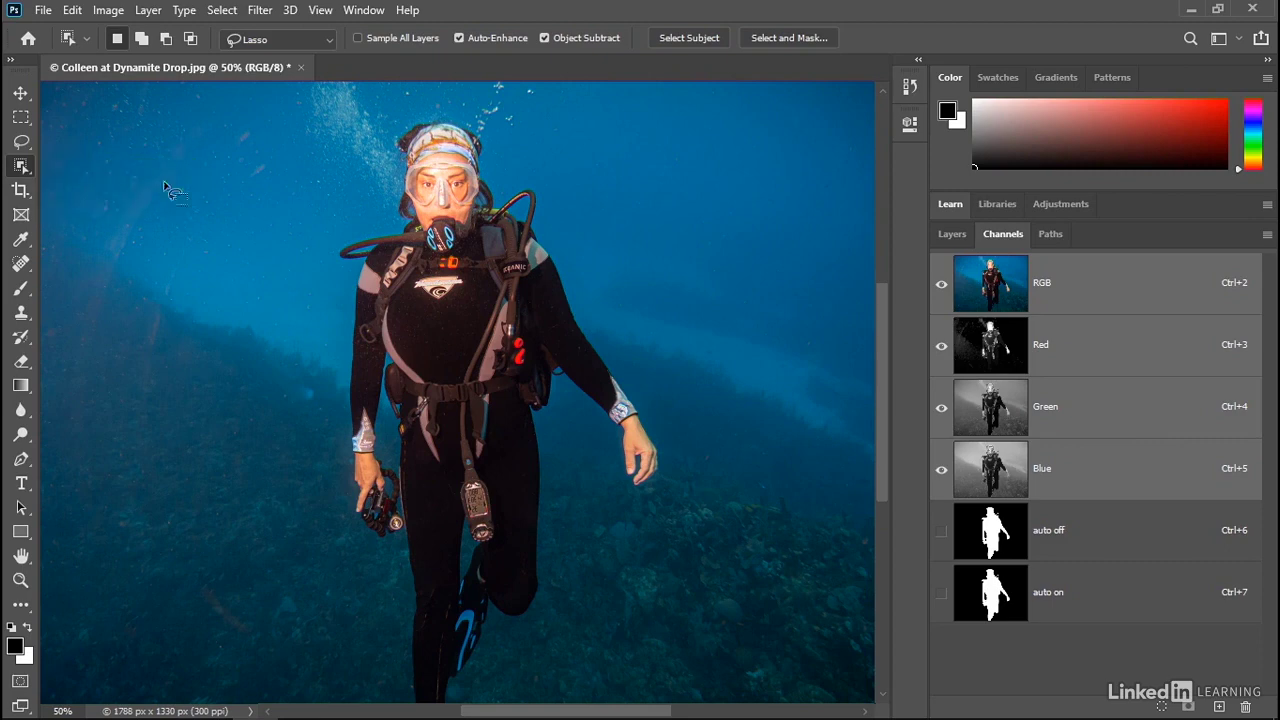
pyautogui.hotkey('shift', 'w')
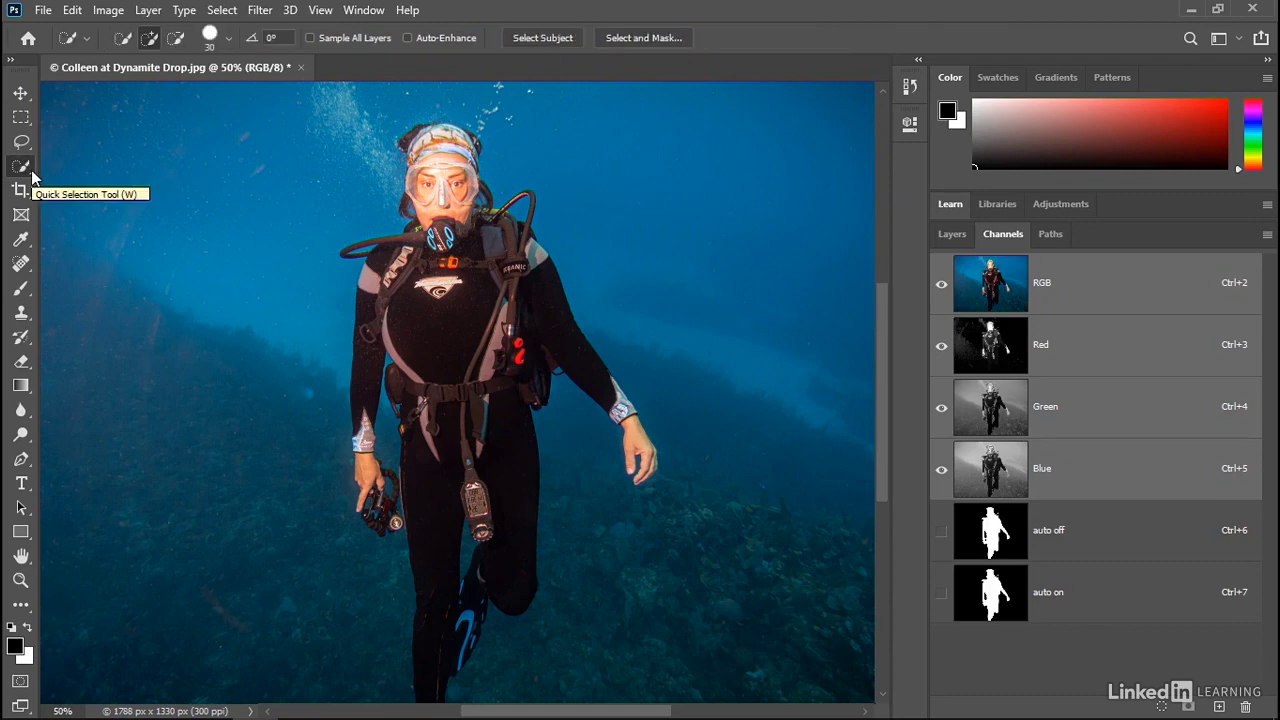
pyautogui.hotkey('shift', 'w')
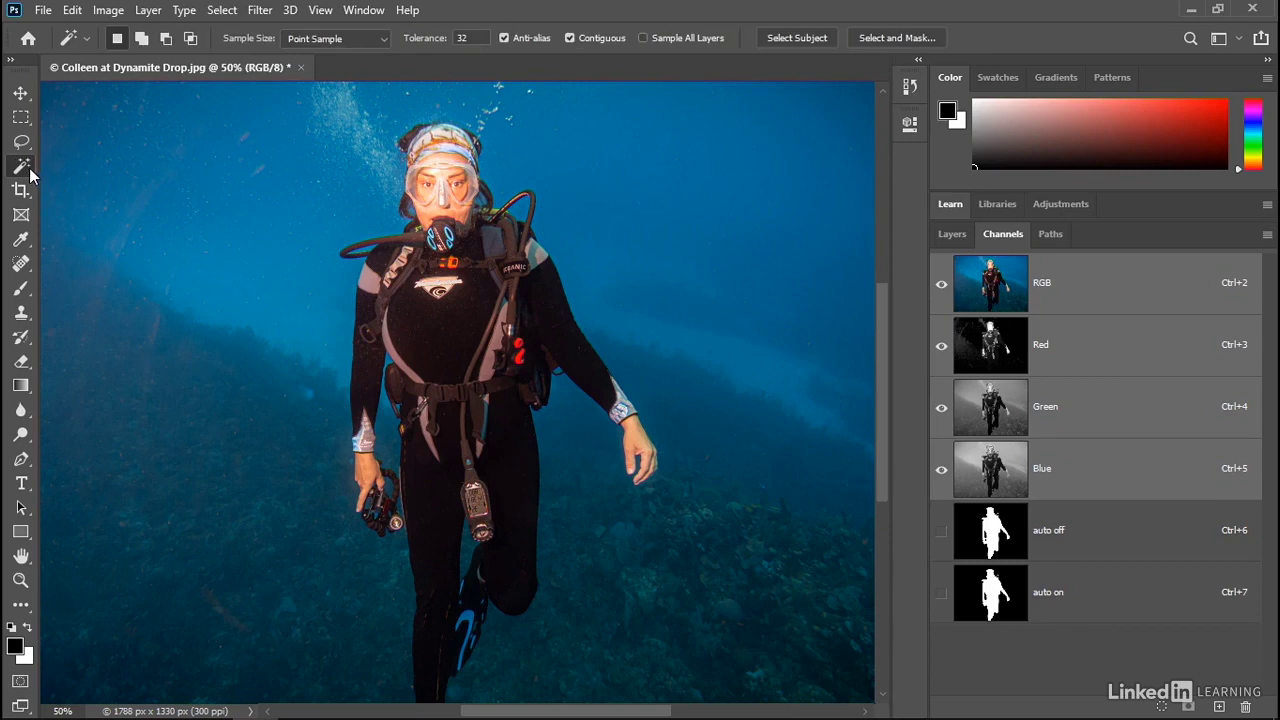
pyautogui.hotkey('shift', 'w')
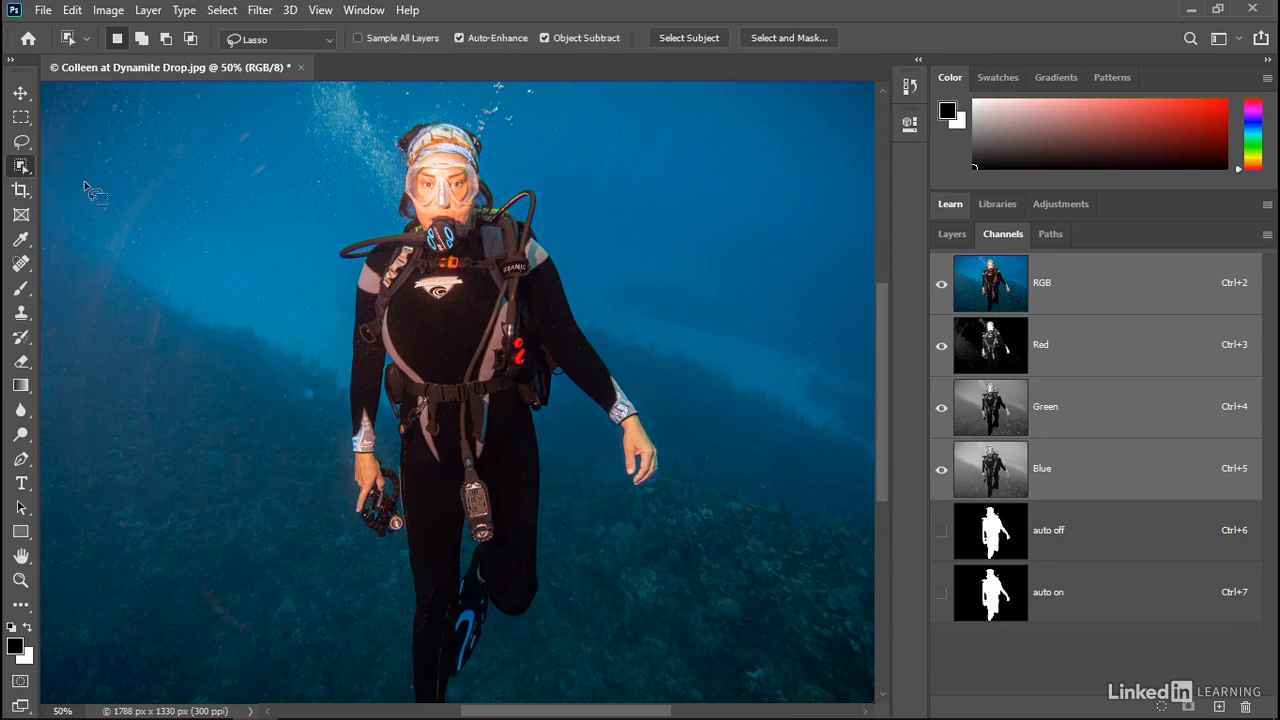